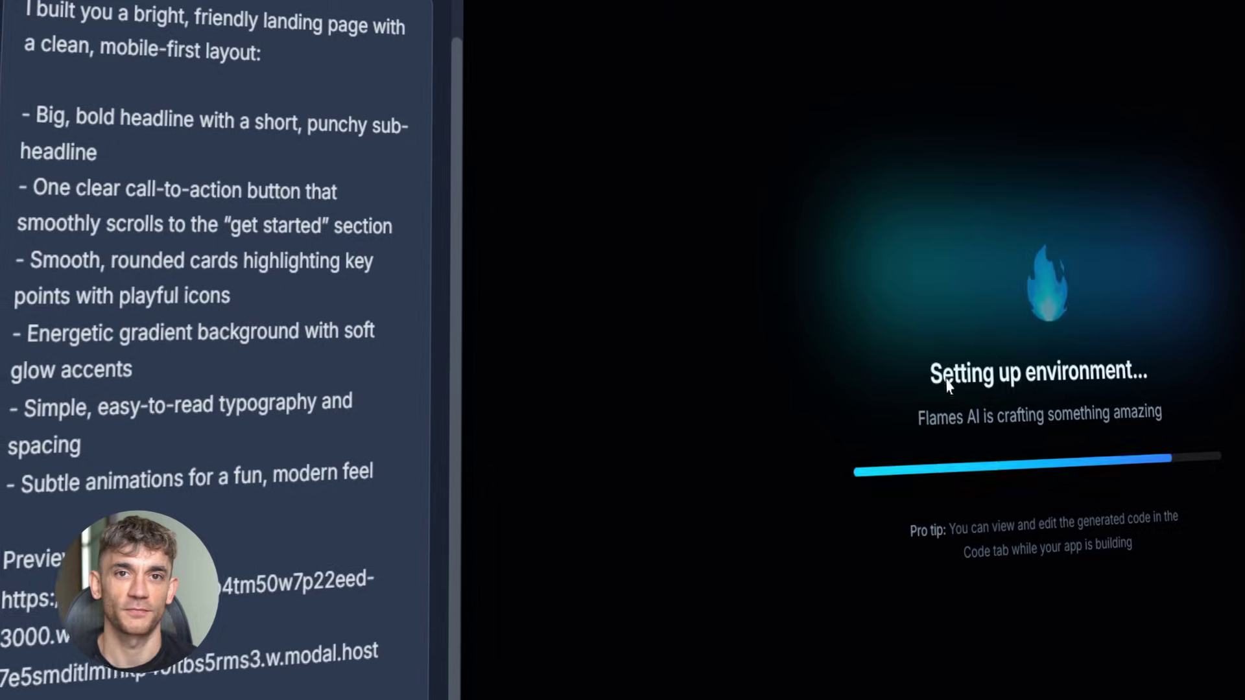
# - Scroll up in the Flames.blue build view while the AI Profit Boardroom page generates
pyautogui.scroll(5, 434, 276)
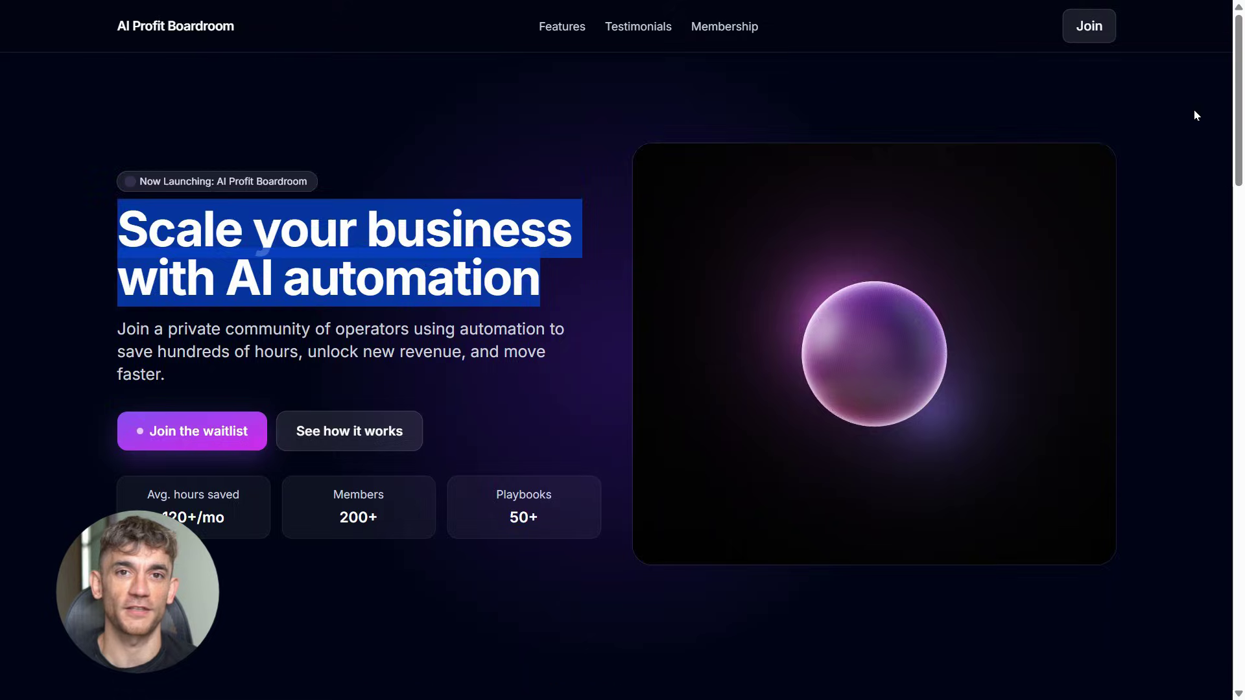
# - Scroll the finished AI Profit Boardroom page from the hero down through its sections
pyautogui.scroll(-6, 1196, 116)
pyautogui.scroll(-3, 1197, 115)
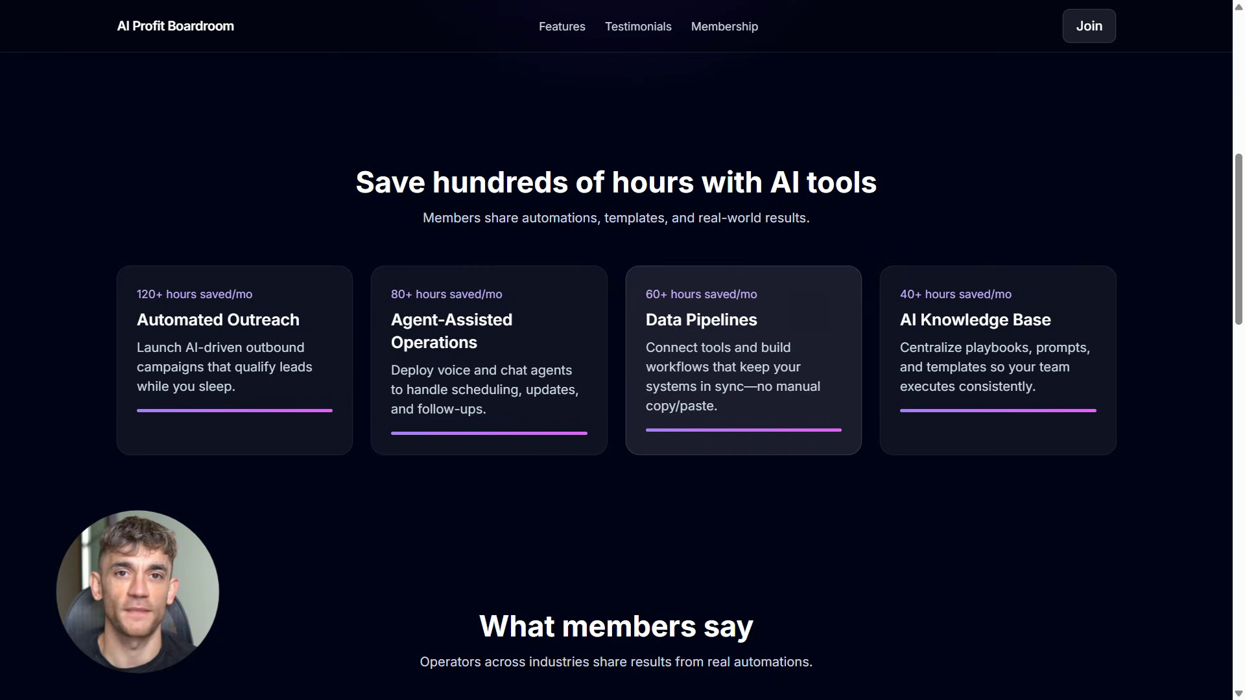
pyautogui.scroll(-5, 1176, 217)
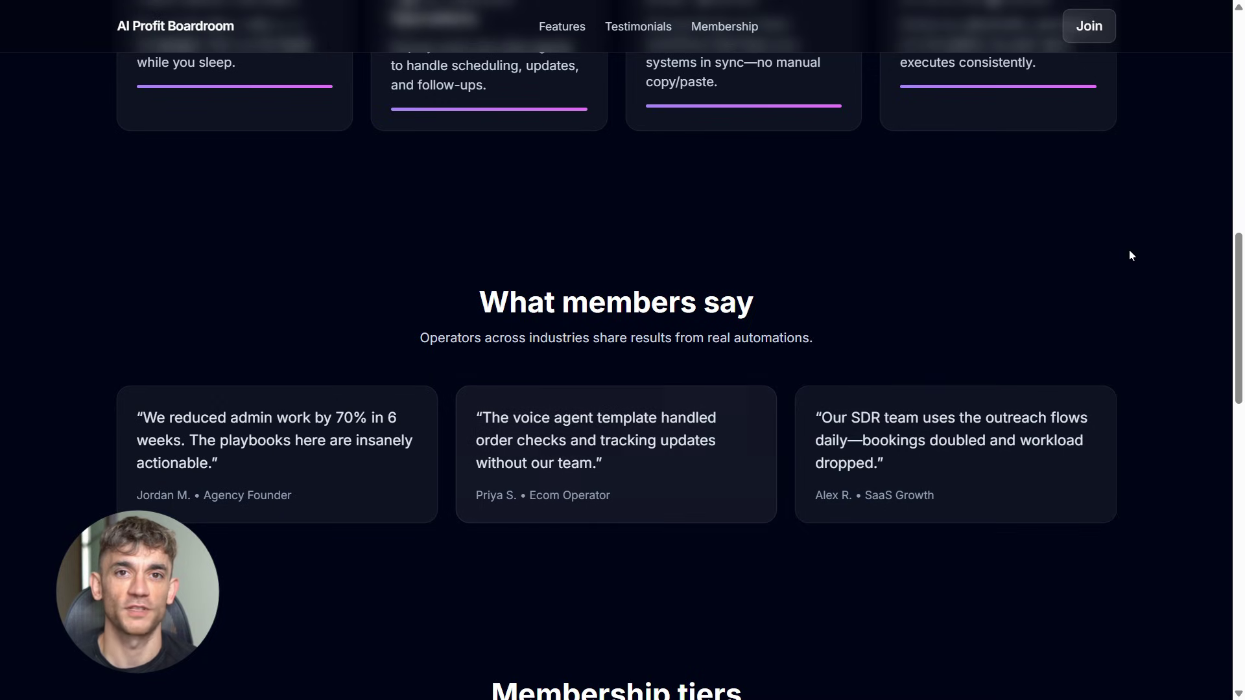
pyautogui.scroll(-8, 1130, 255)
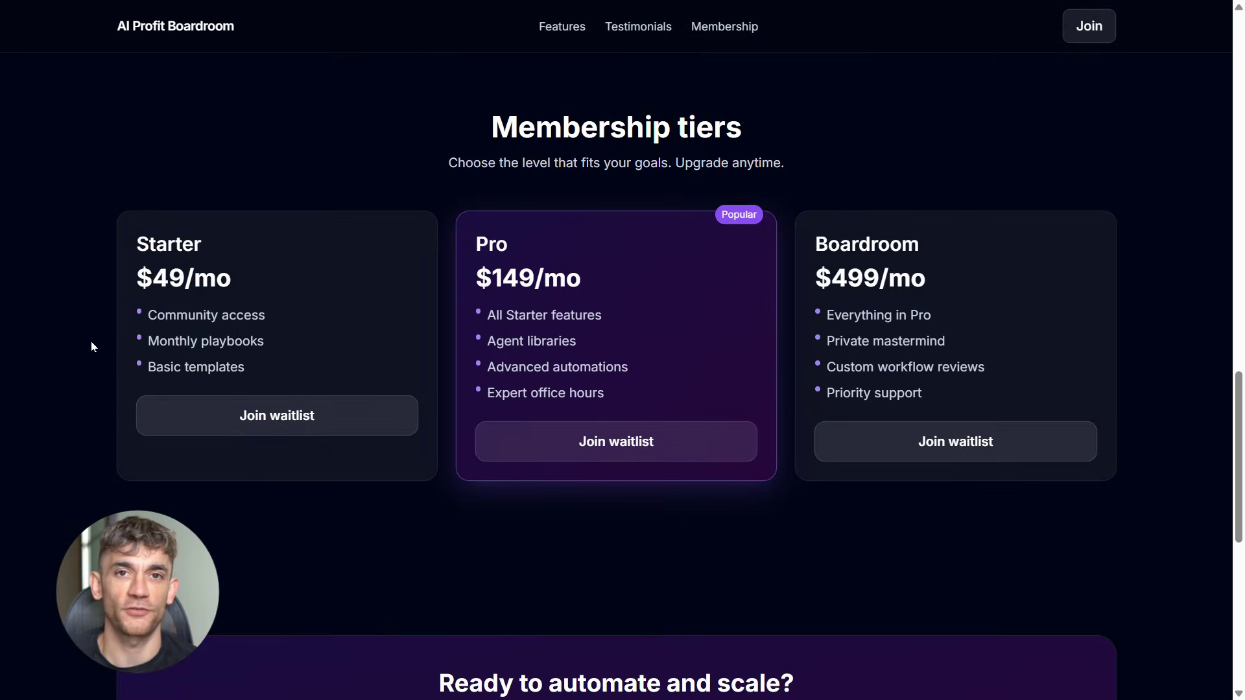
pyautogui.scroll(-4, 712, 332)
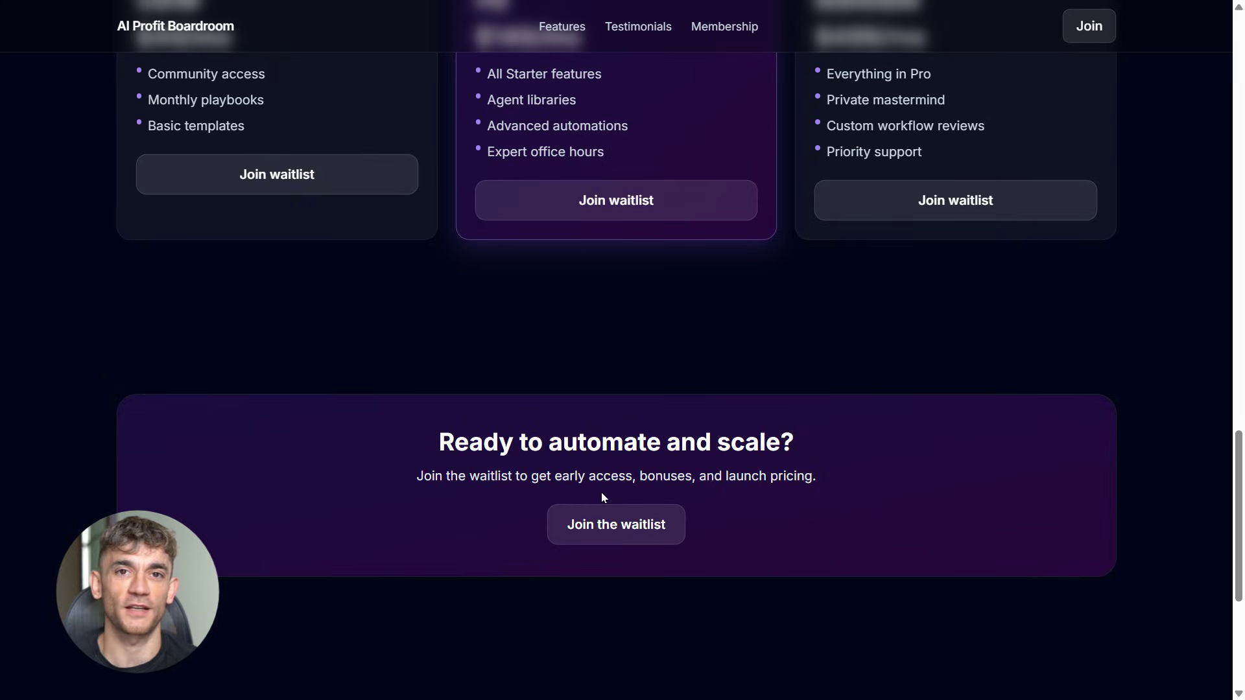
pyautogui.scroll(-1, 602, 494)
pyautogui.scroll(-4, 778, 506)
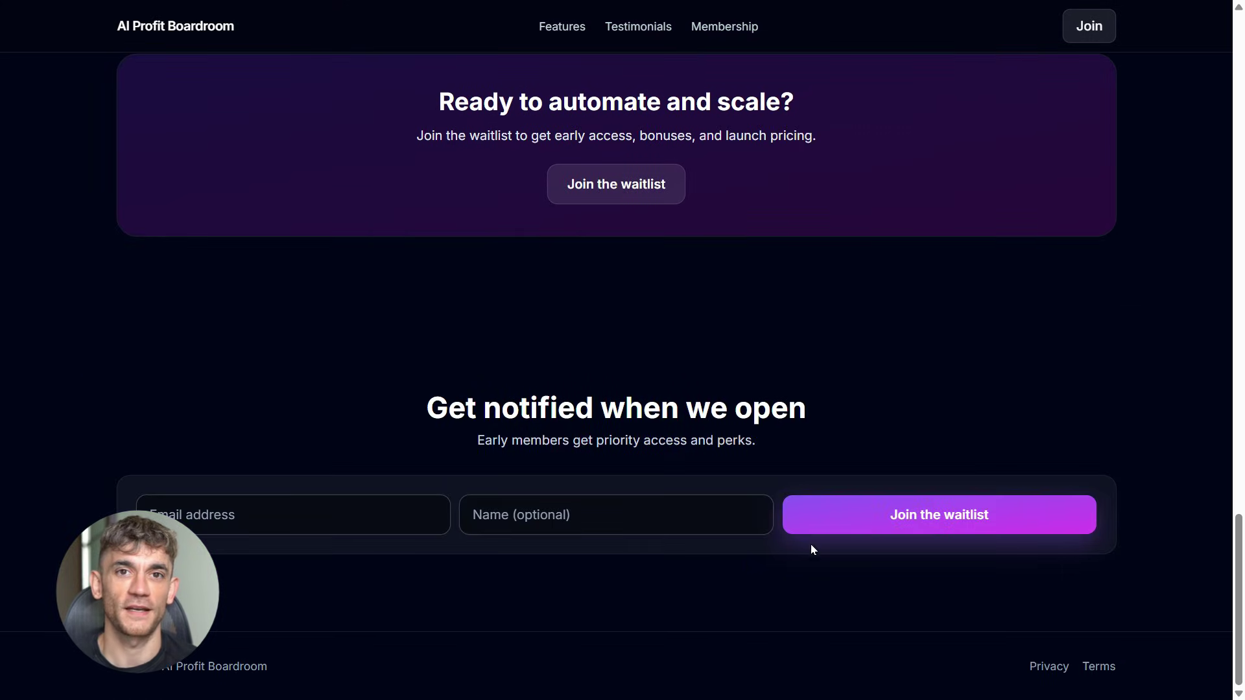
pyautogui.scroll(5, 813, 547)
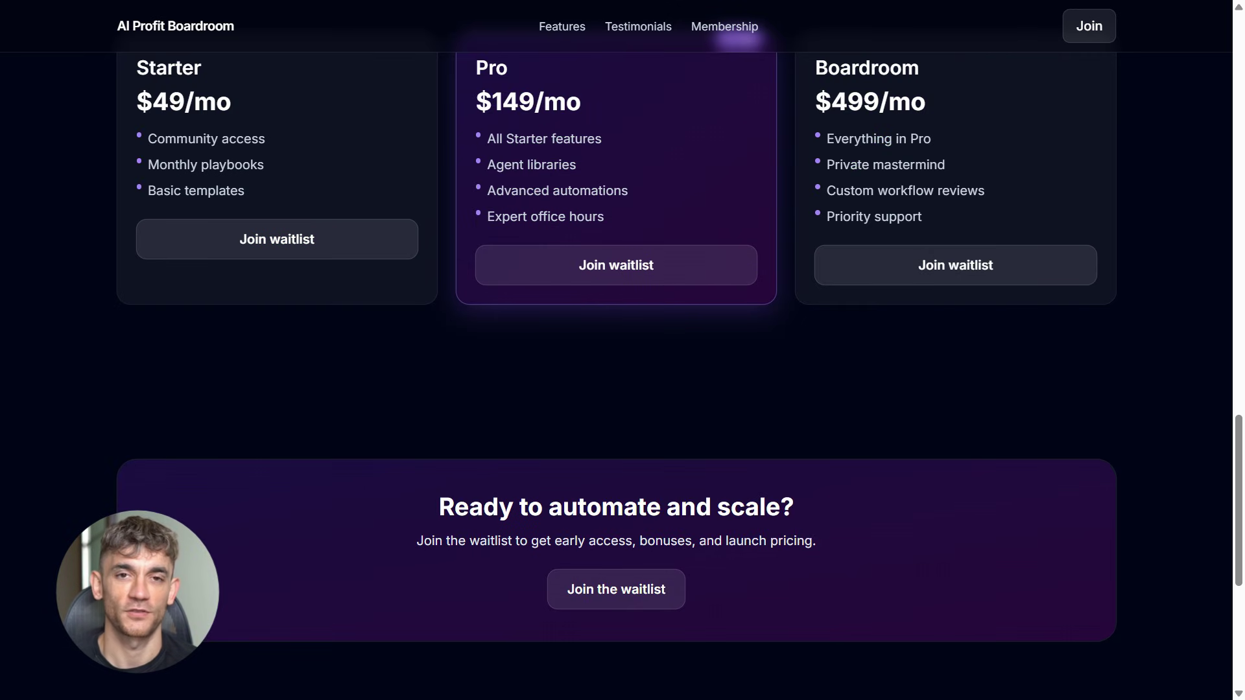
# - Return to the top, clear the headline selection, and scroll back down toward the waitlist form
pyautogui.press('Home')
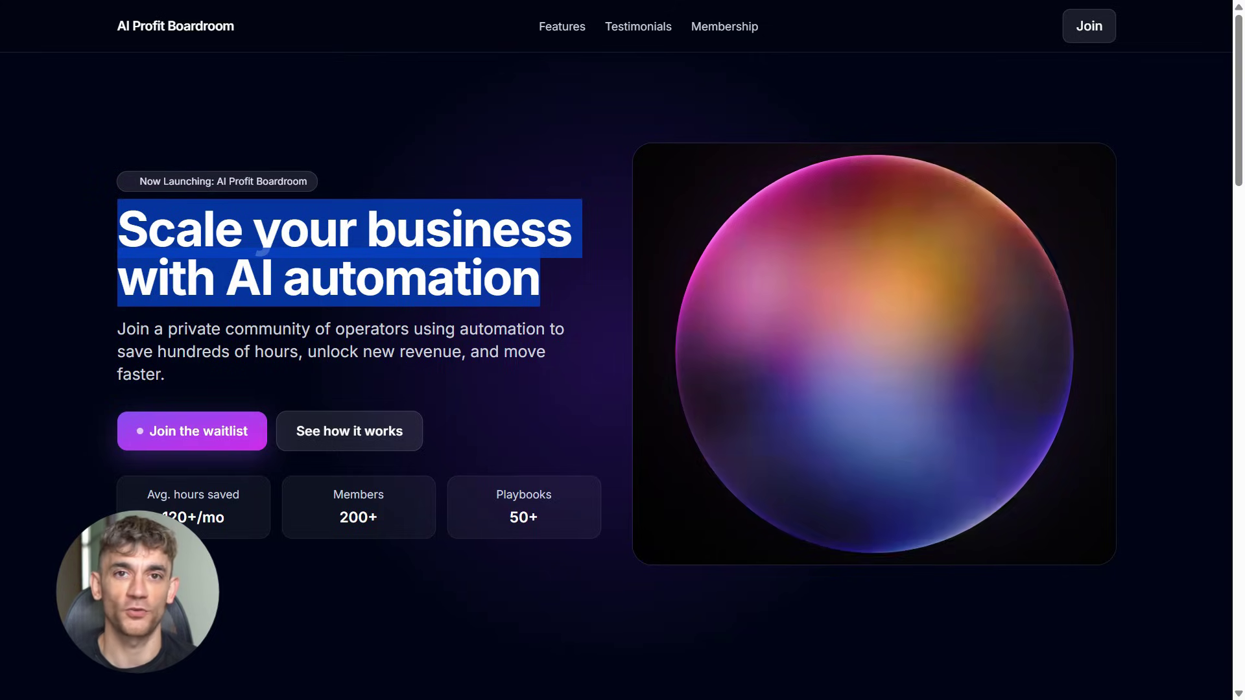
pyautogui.click(482, 375)
pyautogui.scroll(-5, 589, 368)
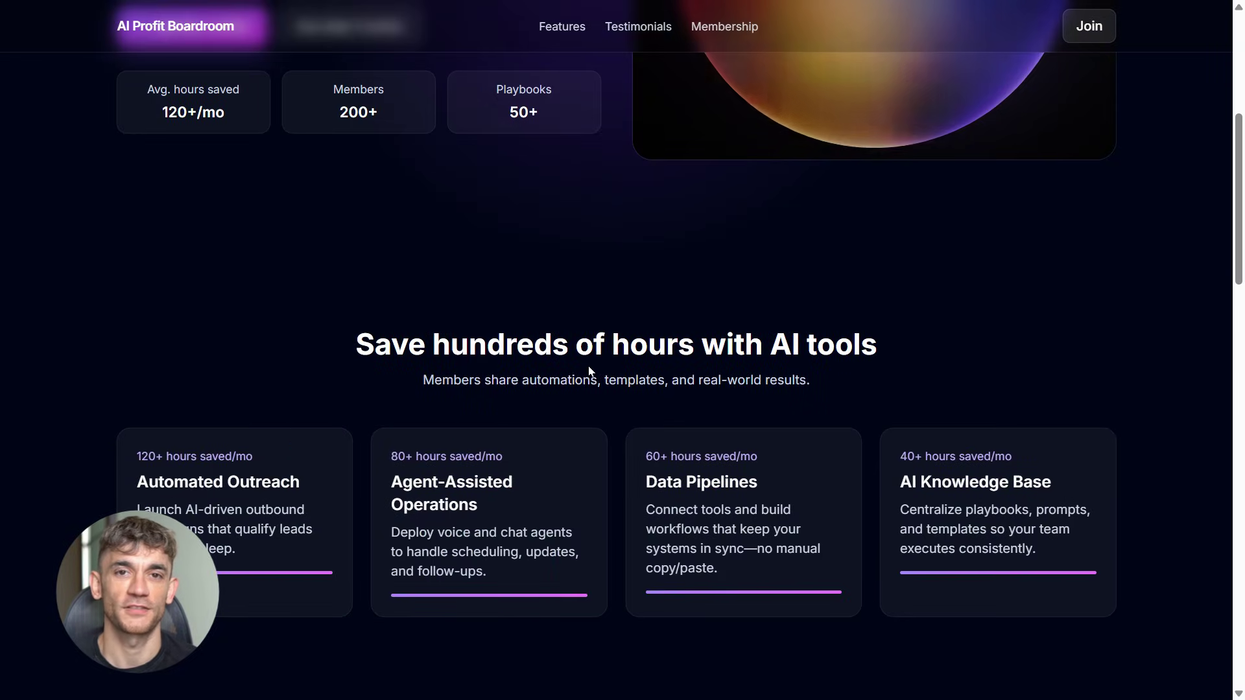
pyautogui.scroll(-6, 589, 371)
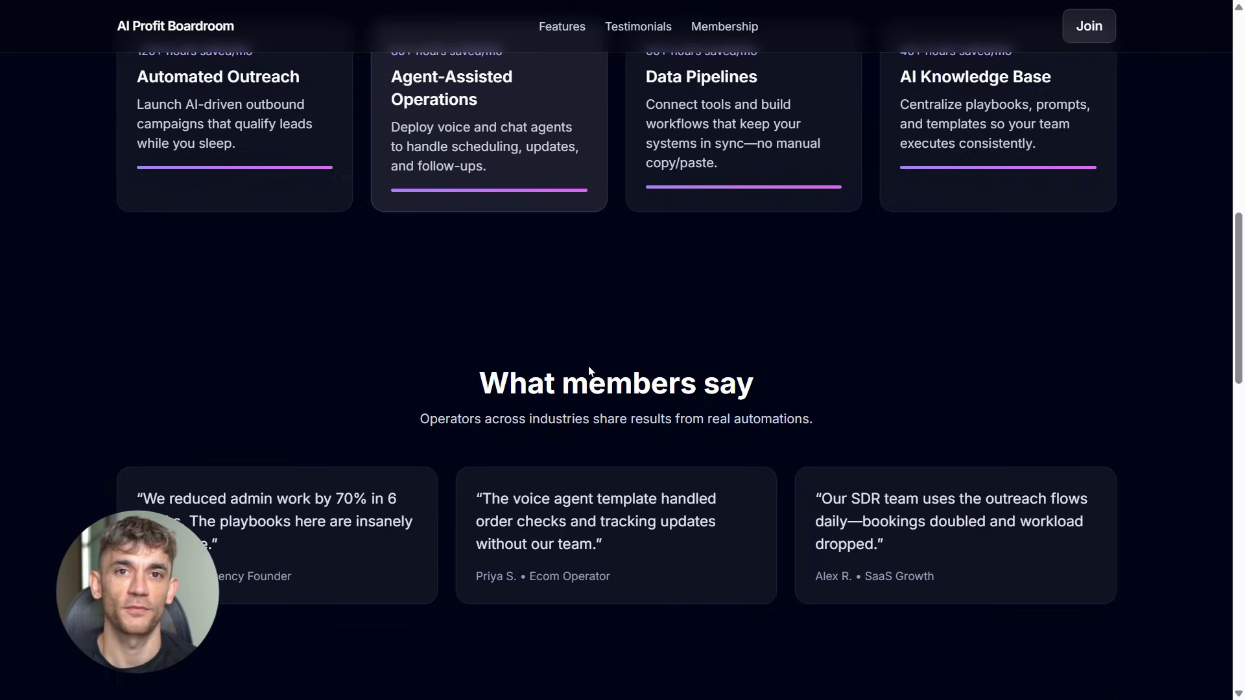
pyautogui.scroll(-1, 588, 371)
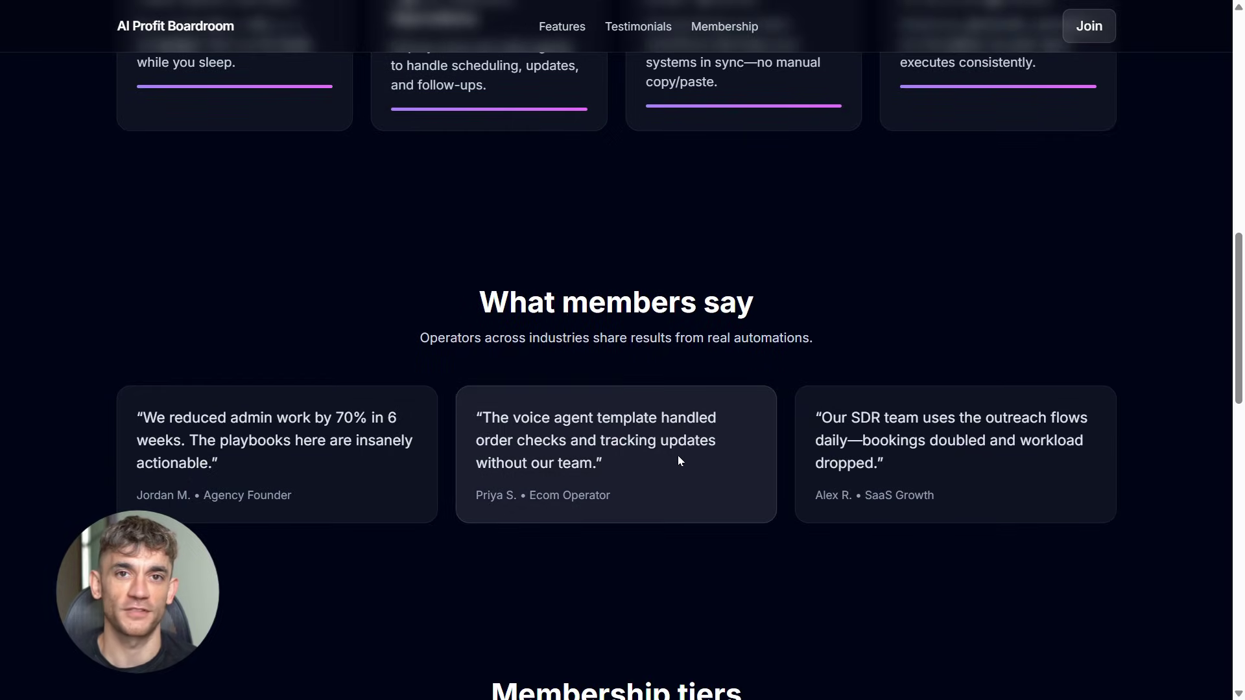
pyautogui.scroll(-7, 678, 456)
pyautogui.scroll(-5, 738, 425)
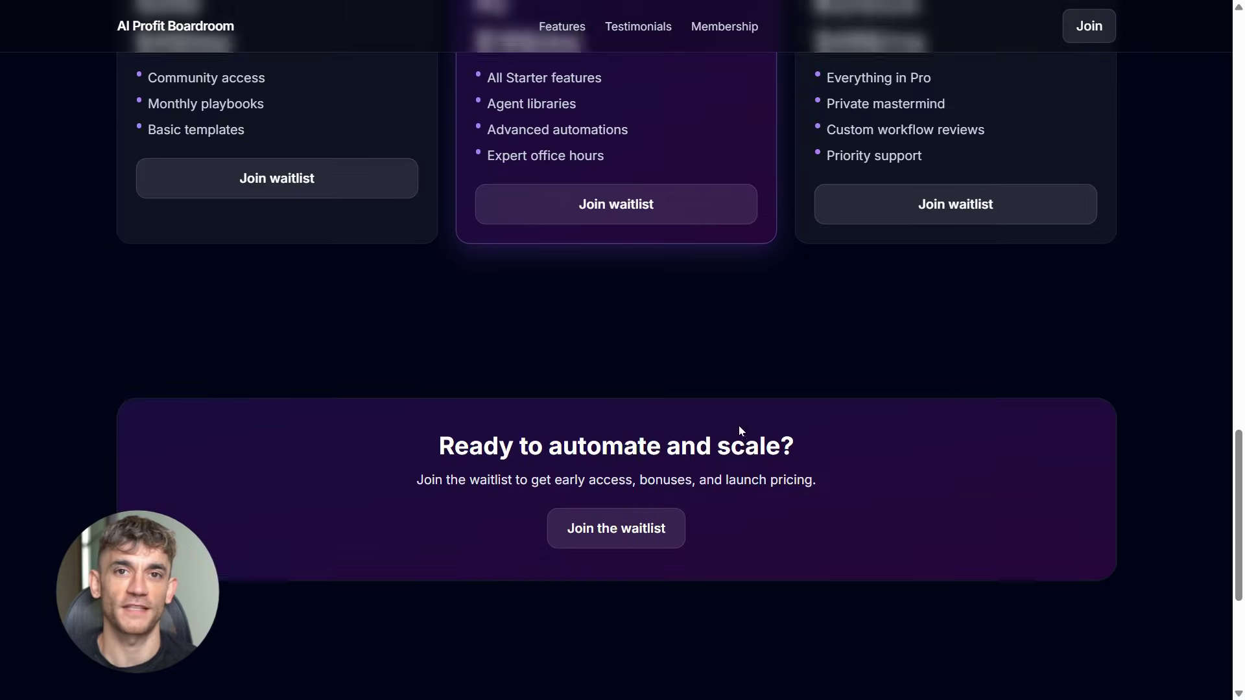
pyautogui.scroll(-2, 627, 383)
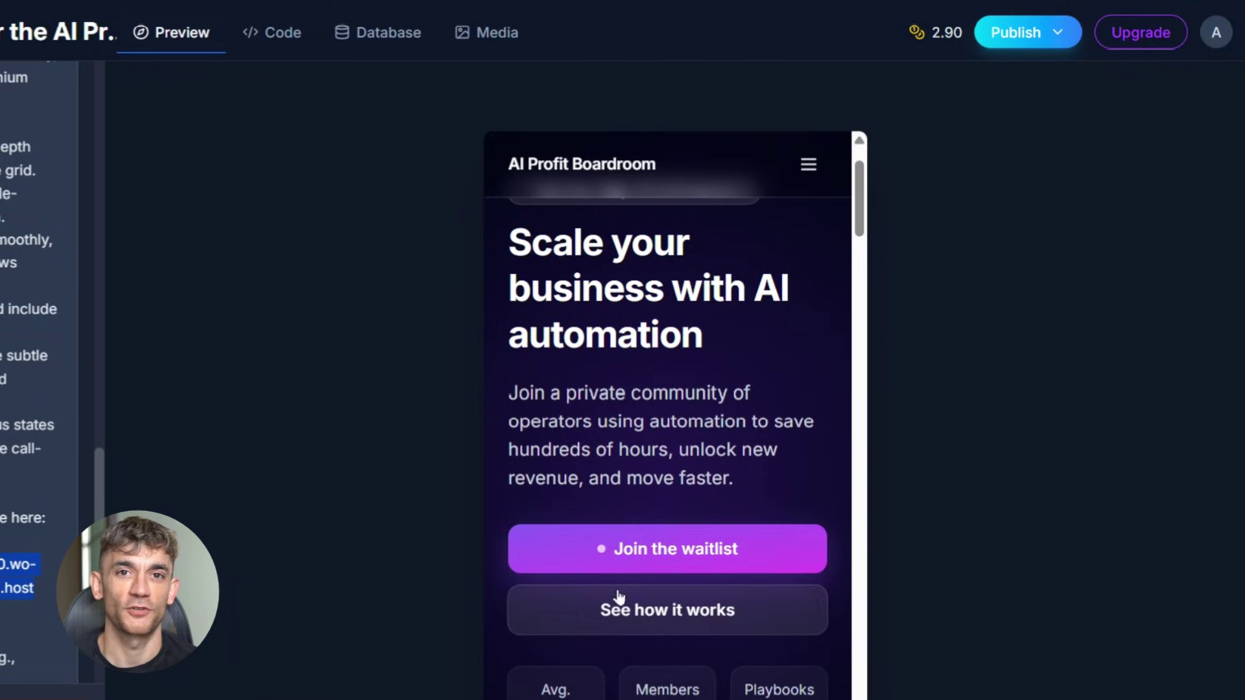
# - Scroll the mobile-layout phone preview down to the 'Get notified' waitlist form
pyautogui.scroll(-10, 667, 476)
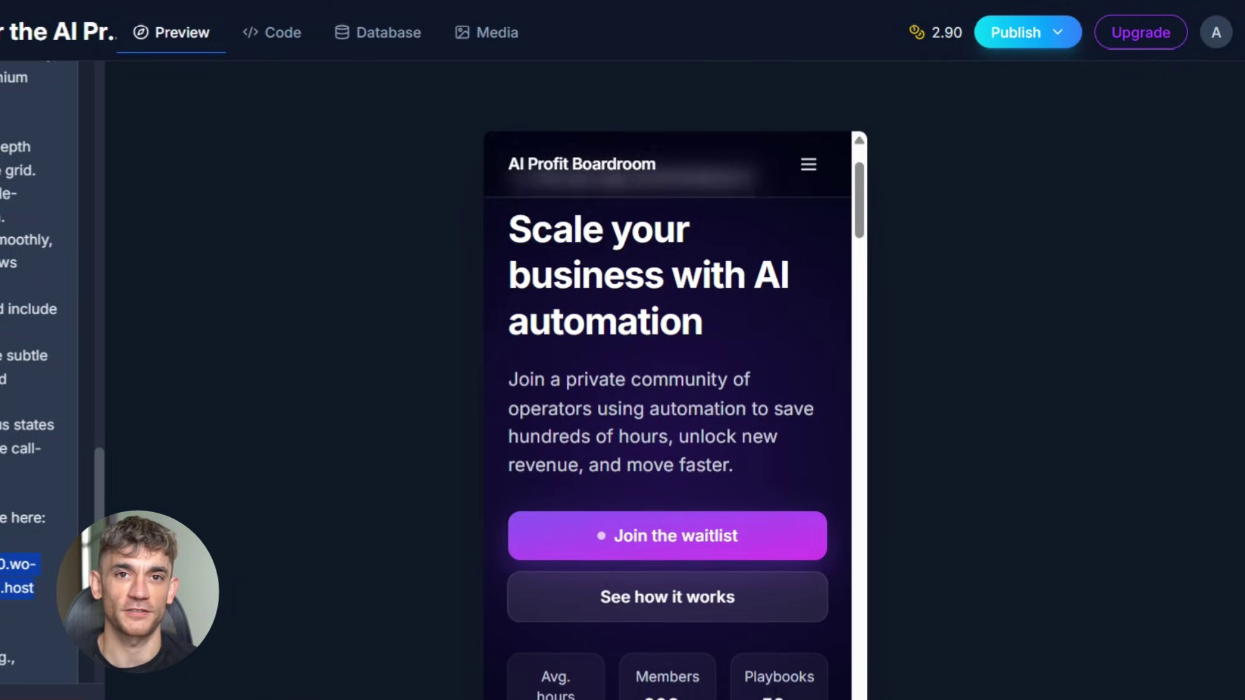
pyautogui.scroll(-15, 667, 479)
pyautogui.scroll(-15, 668, 479)
pyautogui.scroll(-15, 668, 479)
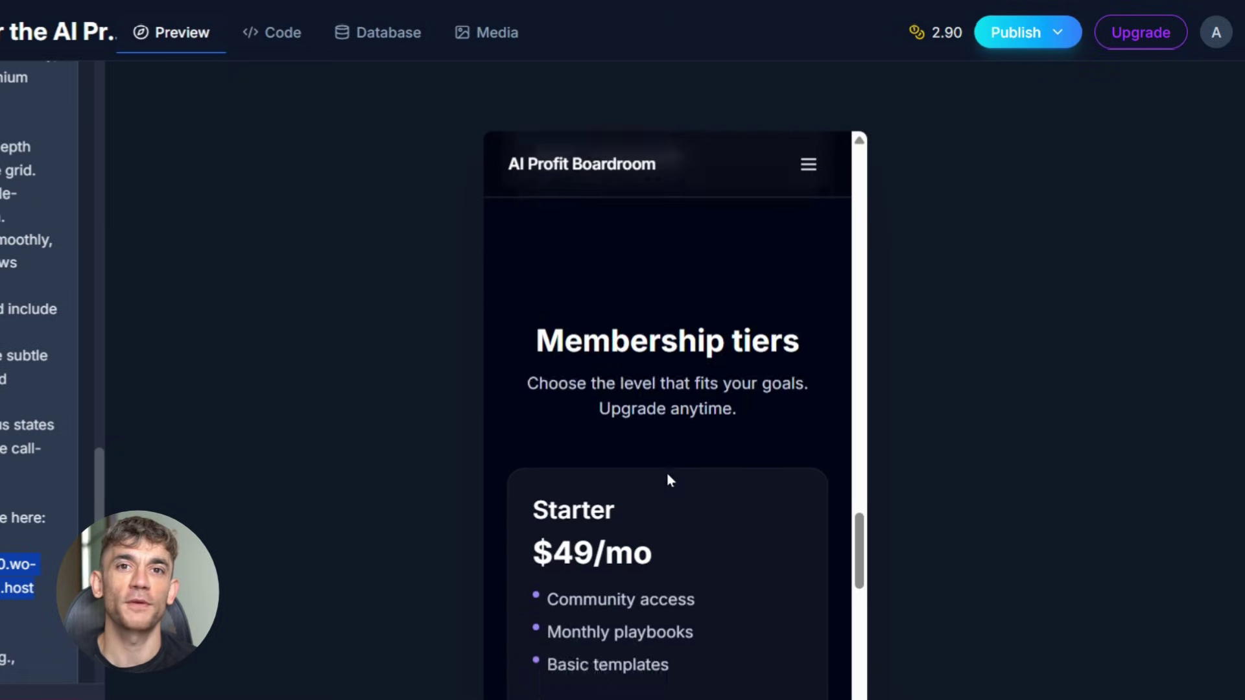
pyautogui.scroll(-8, 669, 478)
pyautogui.scroll(4, 666, 472)
pyautogui.scroll(-4, 666, 472)
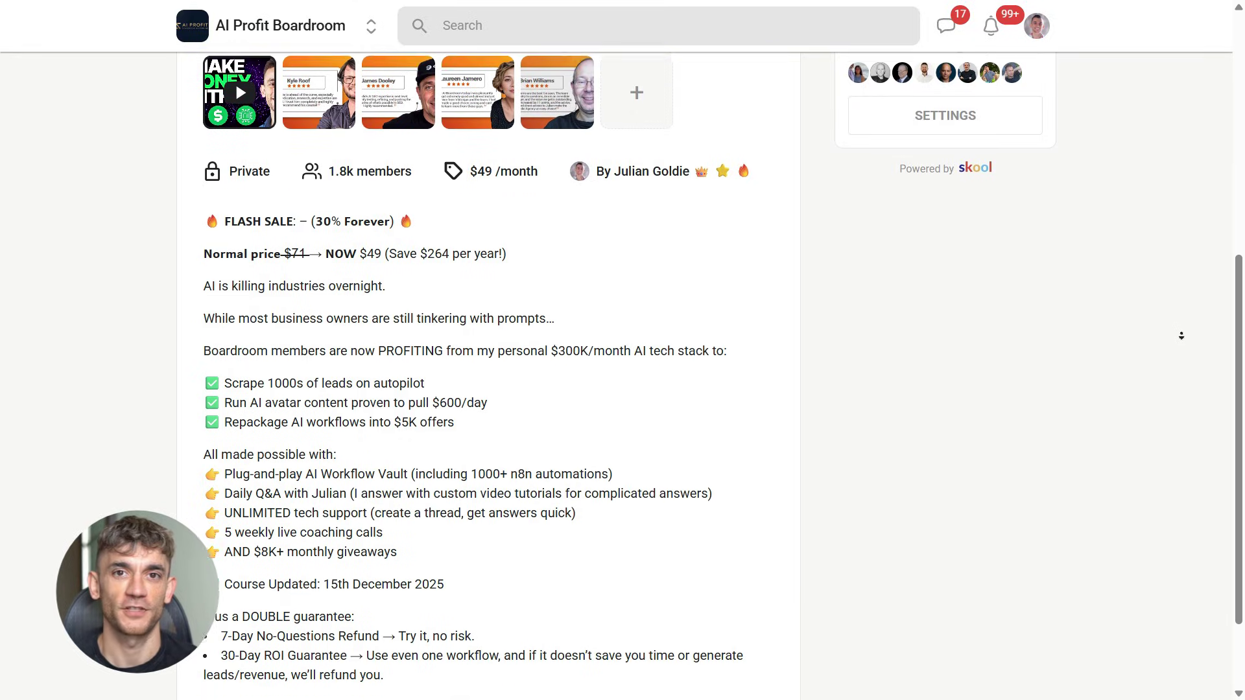
# - Browse the AI Profit Boardroom classroom courses, then open the About page and select its description
pyautogui.scroll(10, 1184, 338)
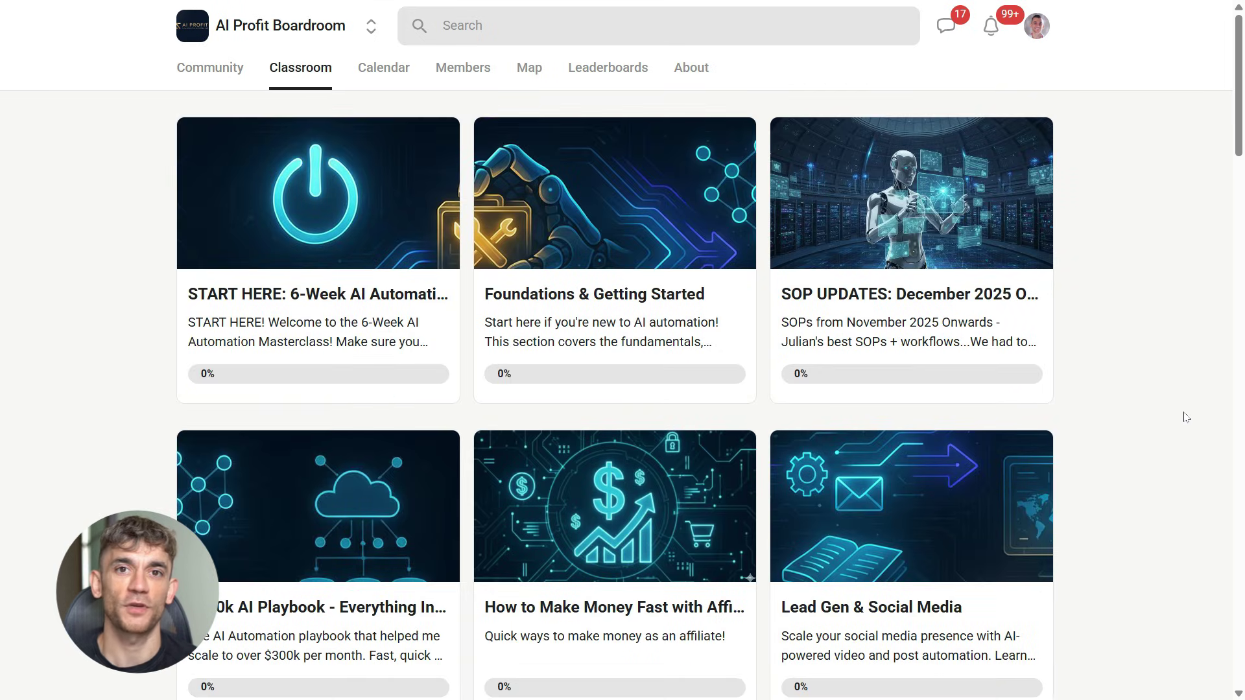
pyautogui.scroll(-8, 1185, 417)
pyautogui.scroll(-5, 699, 358)
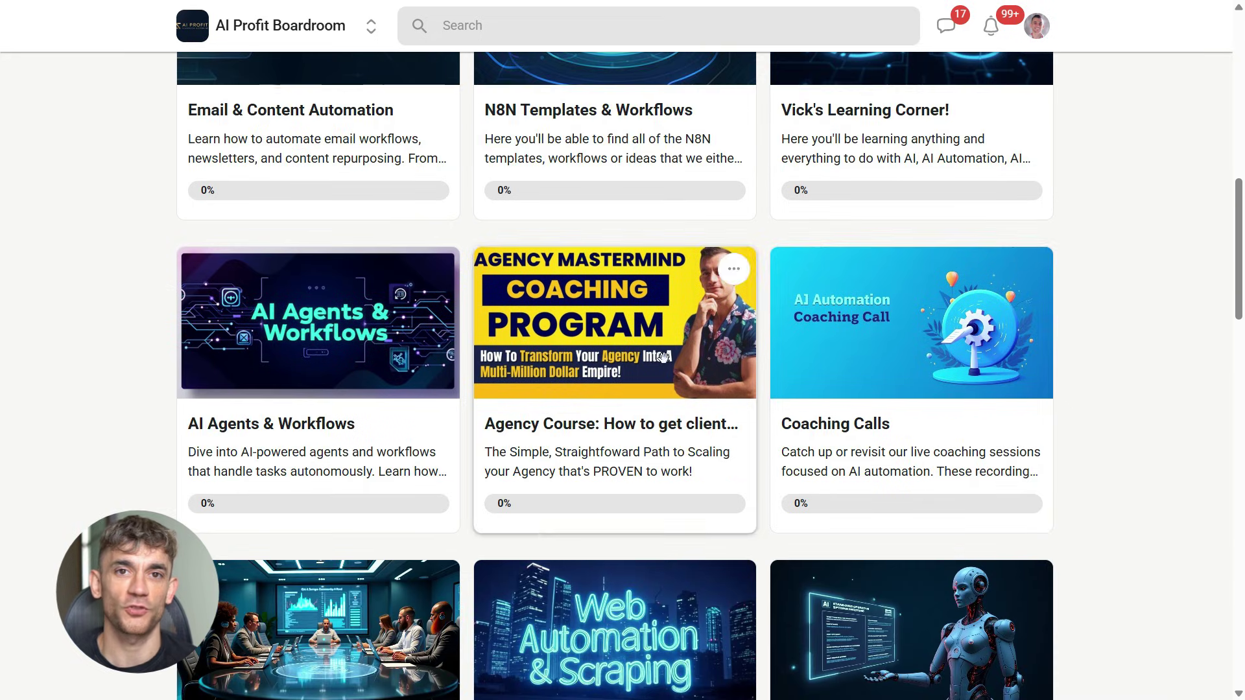
pyautogui.scroll(-5, 698, 357)
pyautogui.scroll(-3, 336, 524)
pyautogui.scroll(20, 940, 551)
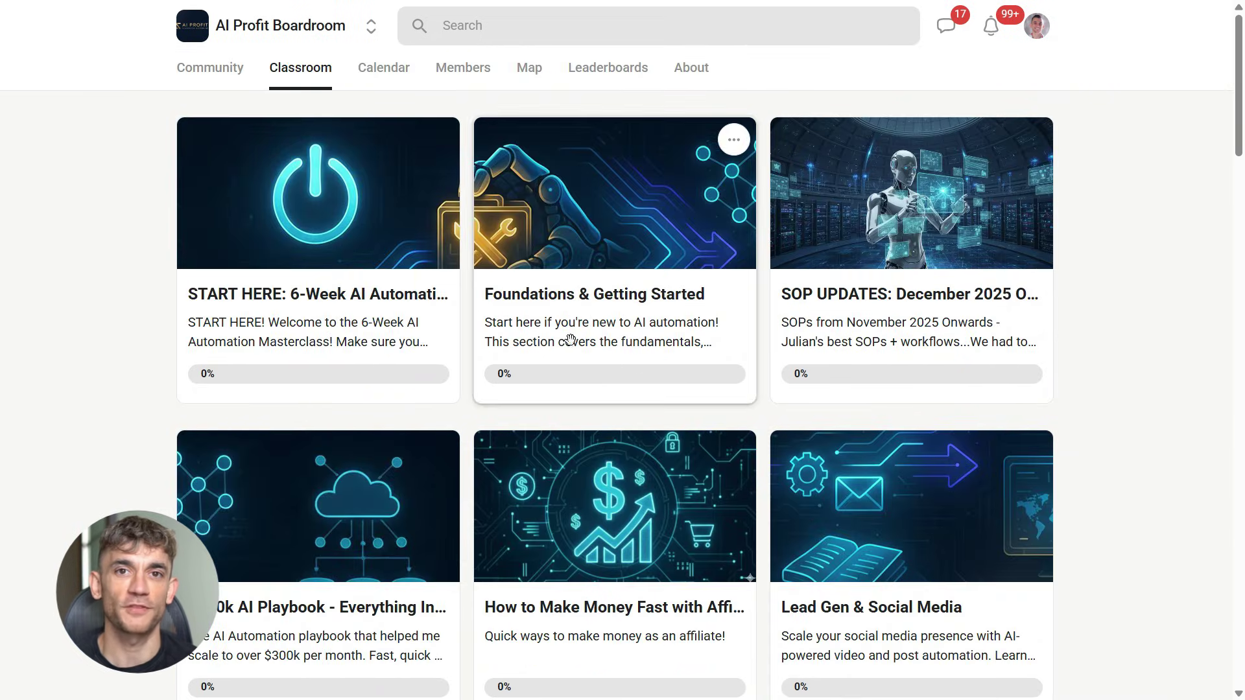
pyautogui.click(694, 67)
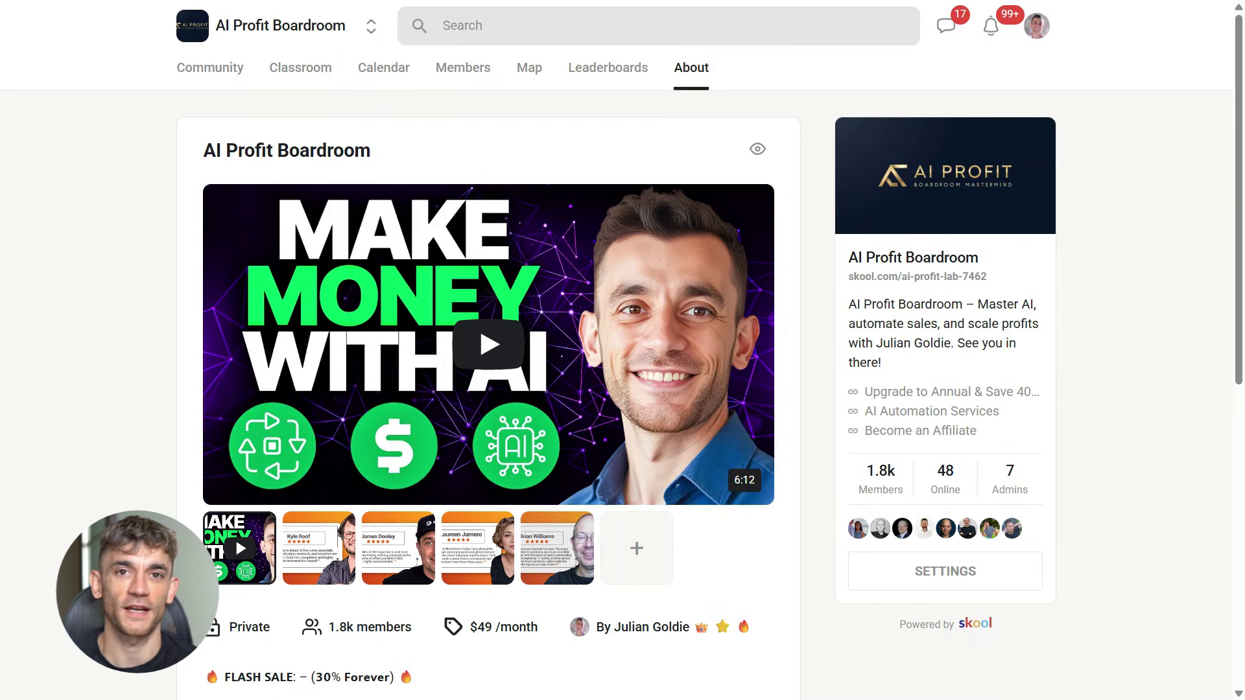
pyautogui.tripleClick(873, 310)
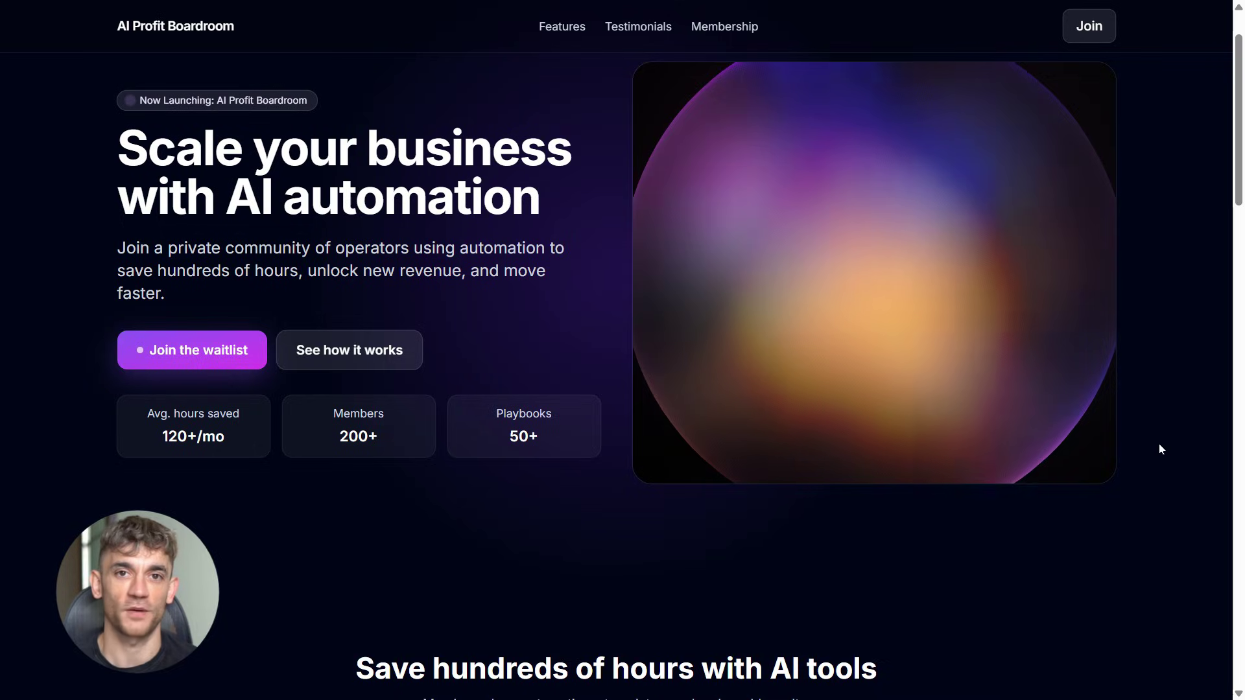
pyautogui.scroll(-5, 1160, 446)
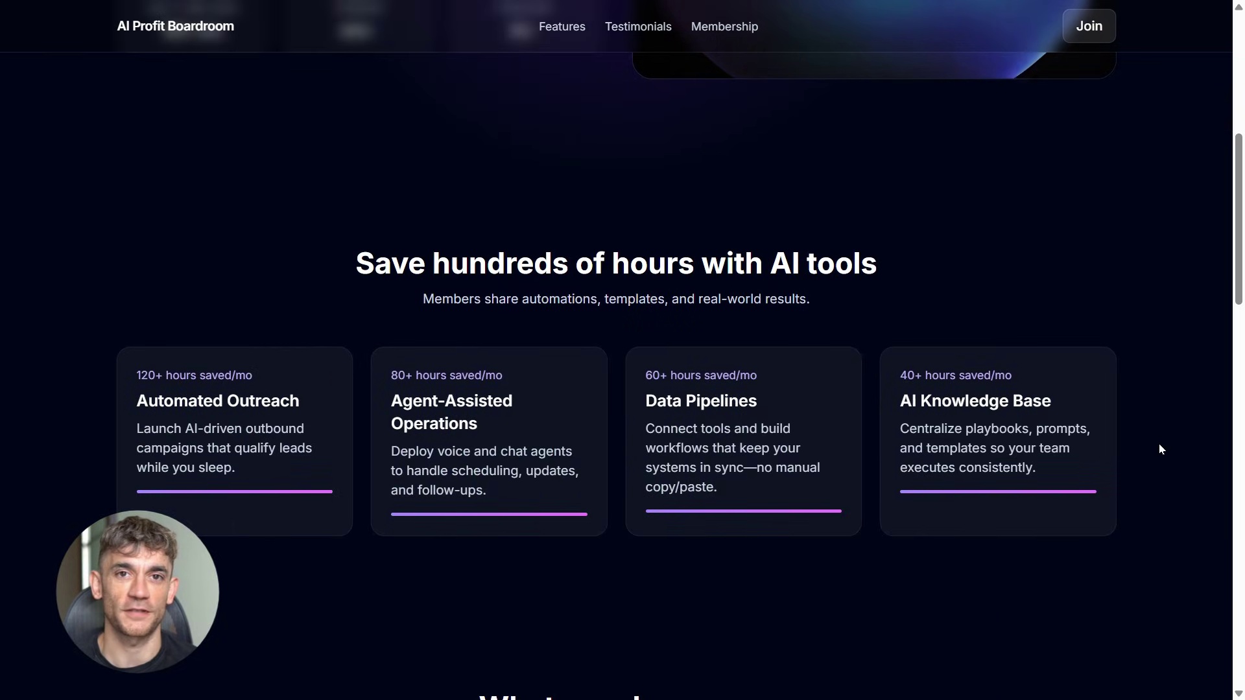
pyautogui.scroll(-3, 1159, 446)
pyautogui.scroll(-2, 1159, 447)
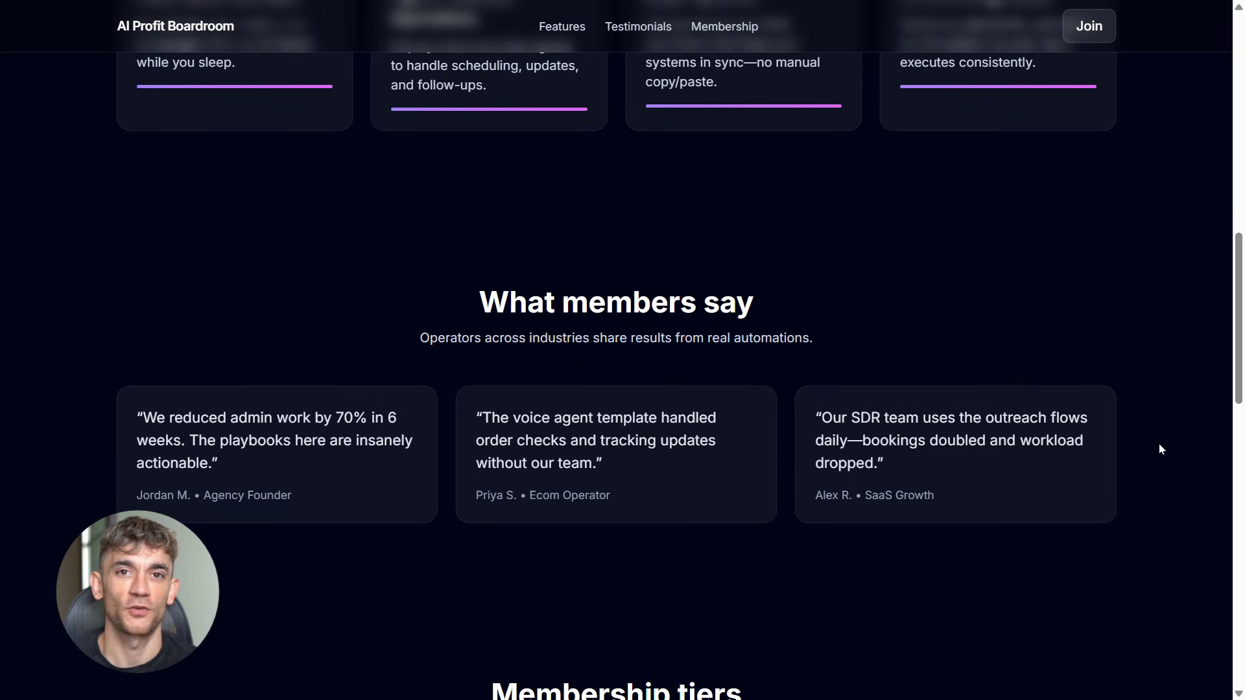
# - Scroll the Flames.blue homepage past Payments and Analytics to the FAQ, 'Still have questions?' box and footer
pyautogui.scroll(-1, 1160, 448)
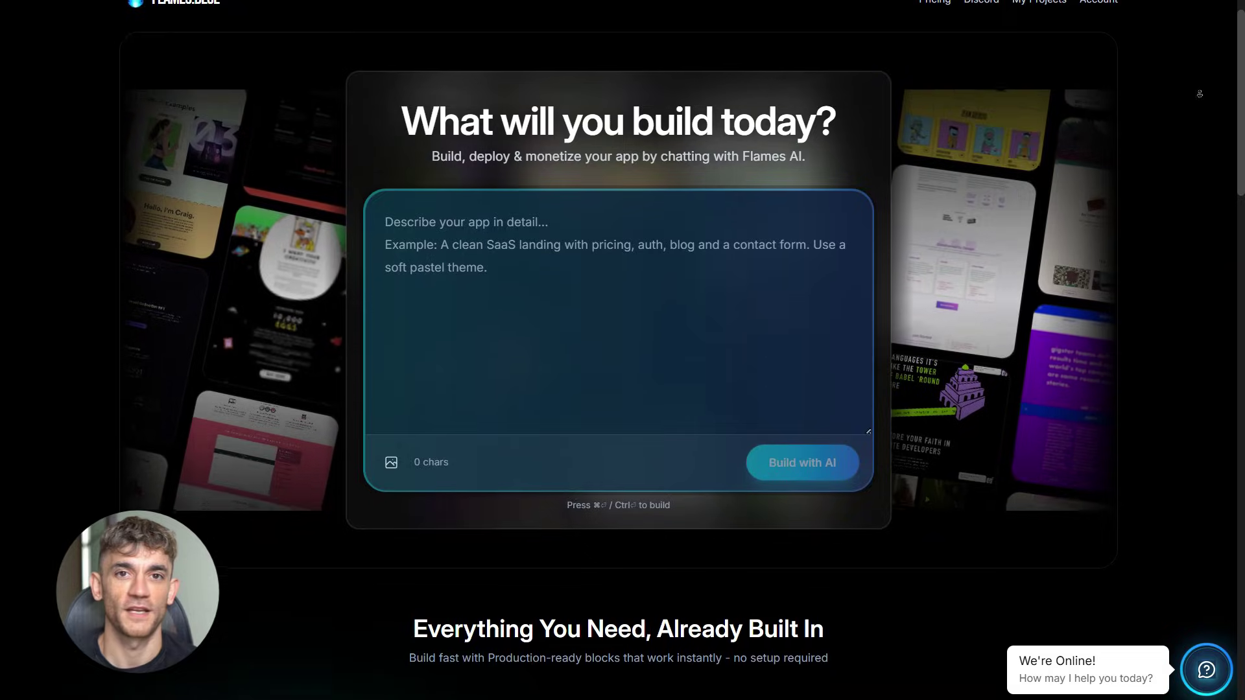
pyautogui.scroll(-2, 1199, 93)
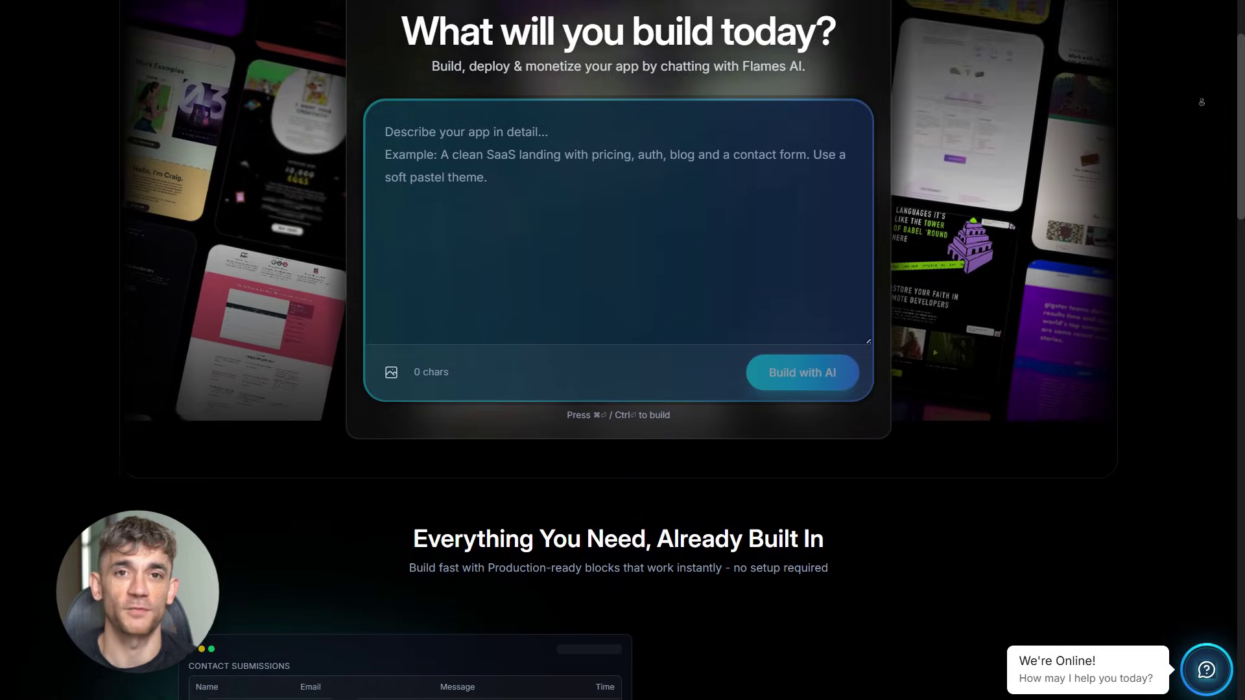
pyautogui.scroll(-3, 1202, 102)
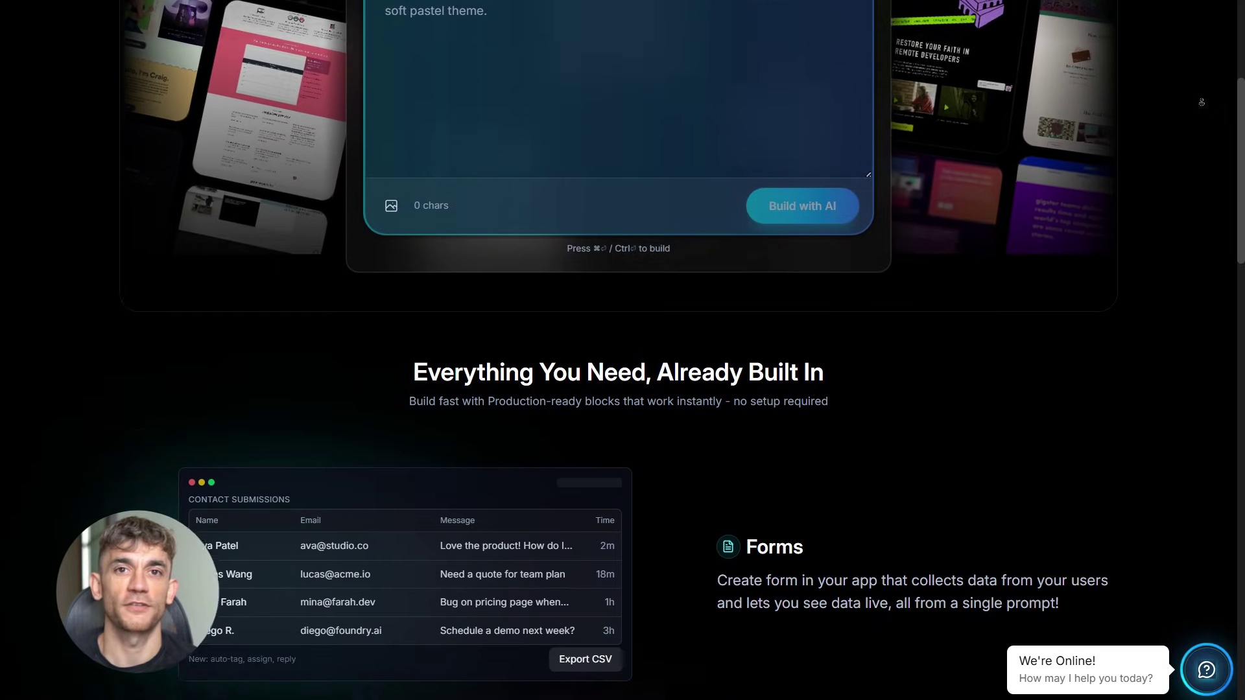
pyautogui.scroll(-3, 1202, 102)
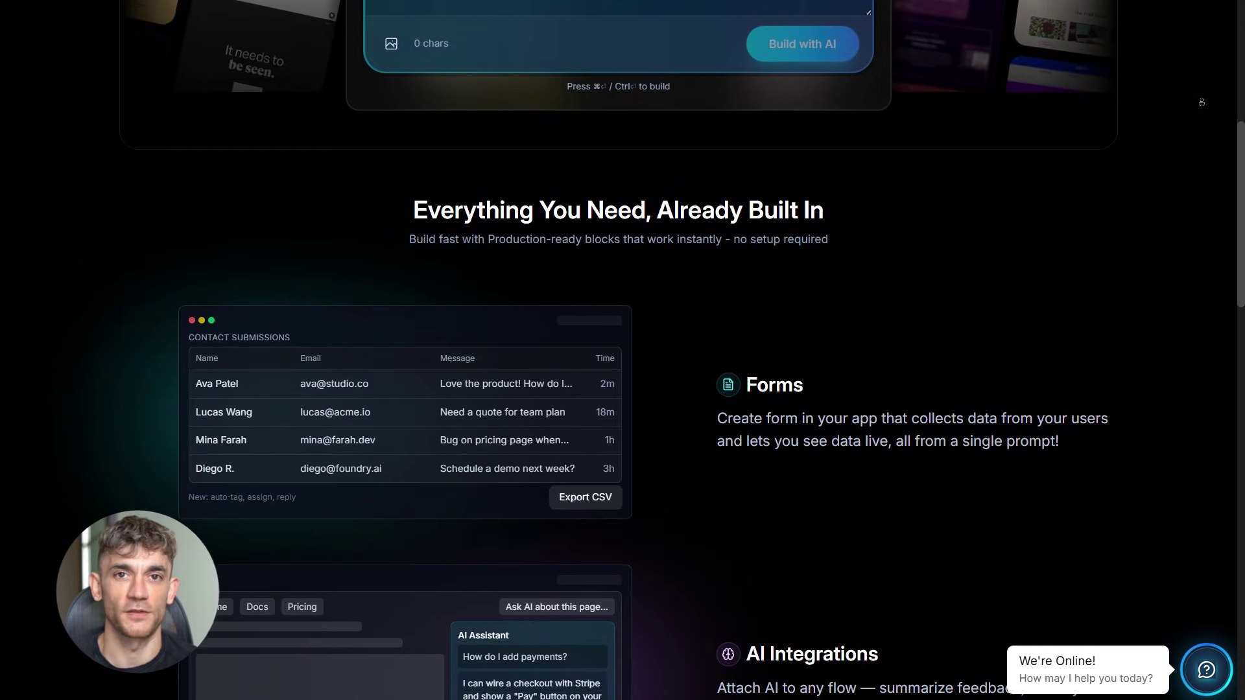
pyautogui.scroll(-3, 1202, 102)
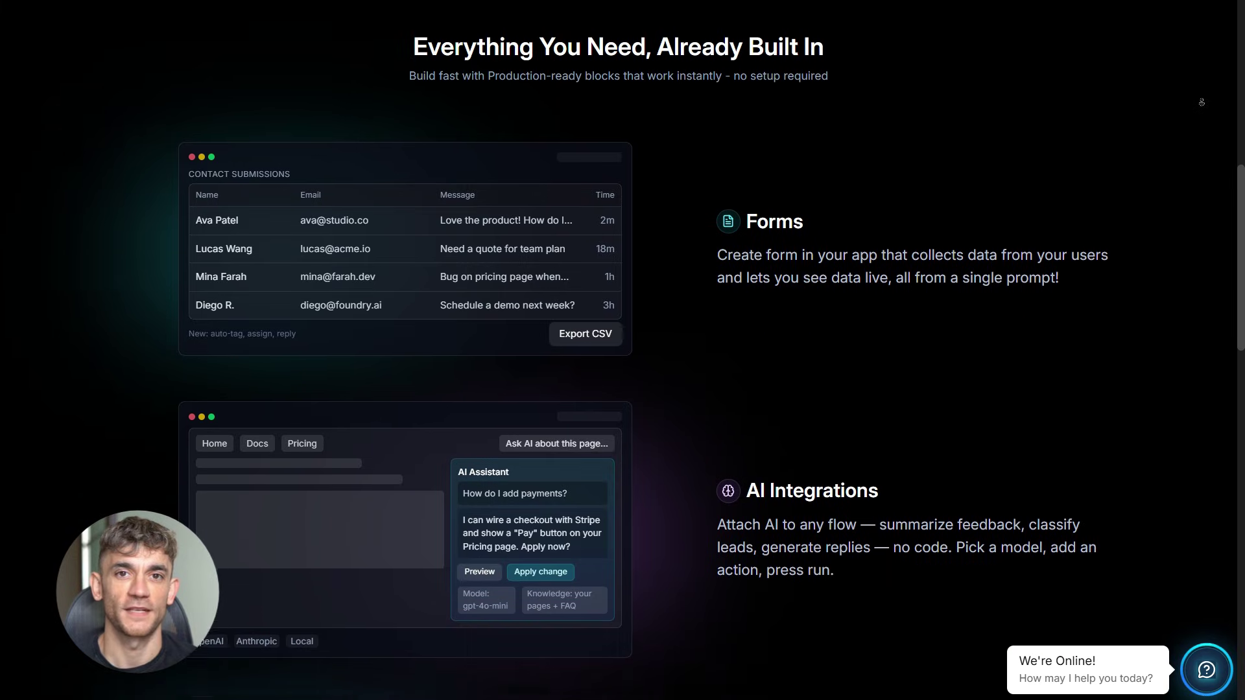
pyautogui.scroll(-3, 1202, 101)
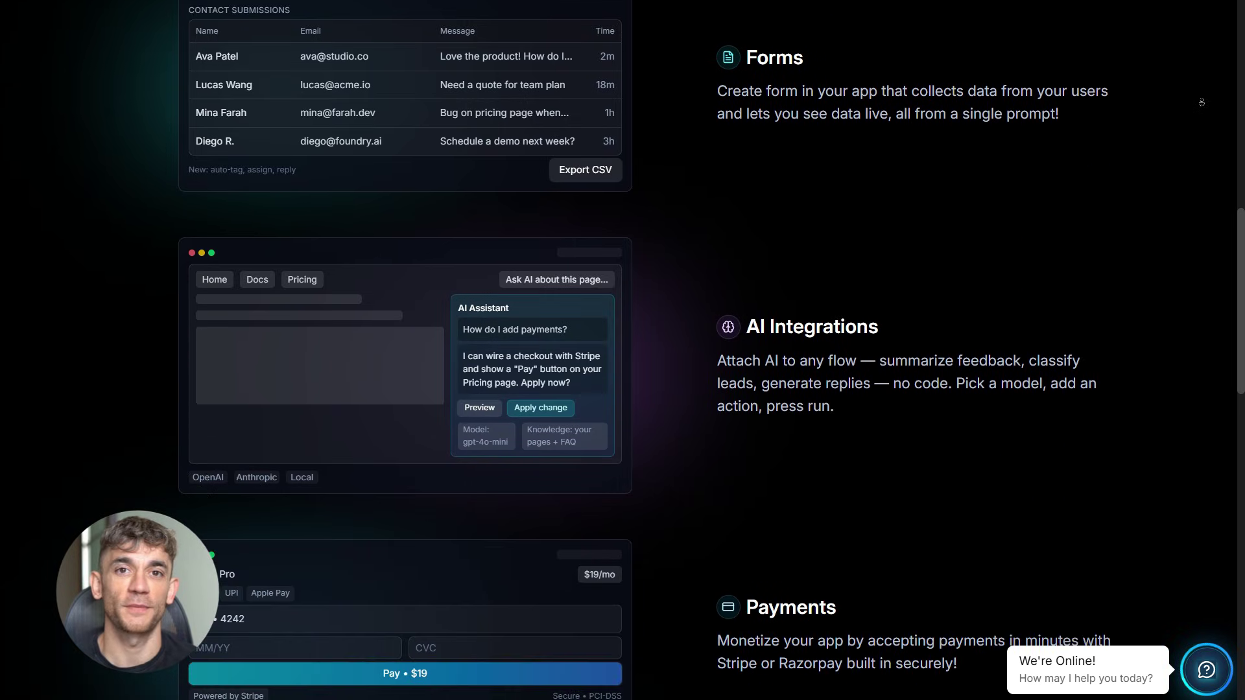
pyautogui.scroll(-3, 1201, 102)
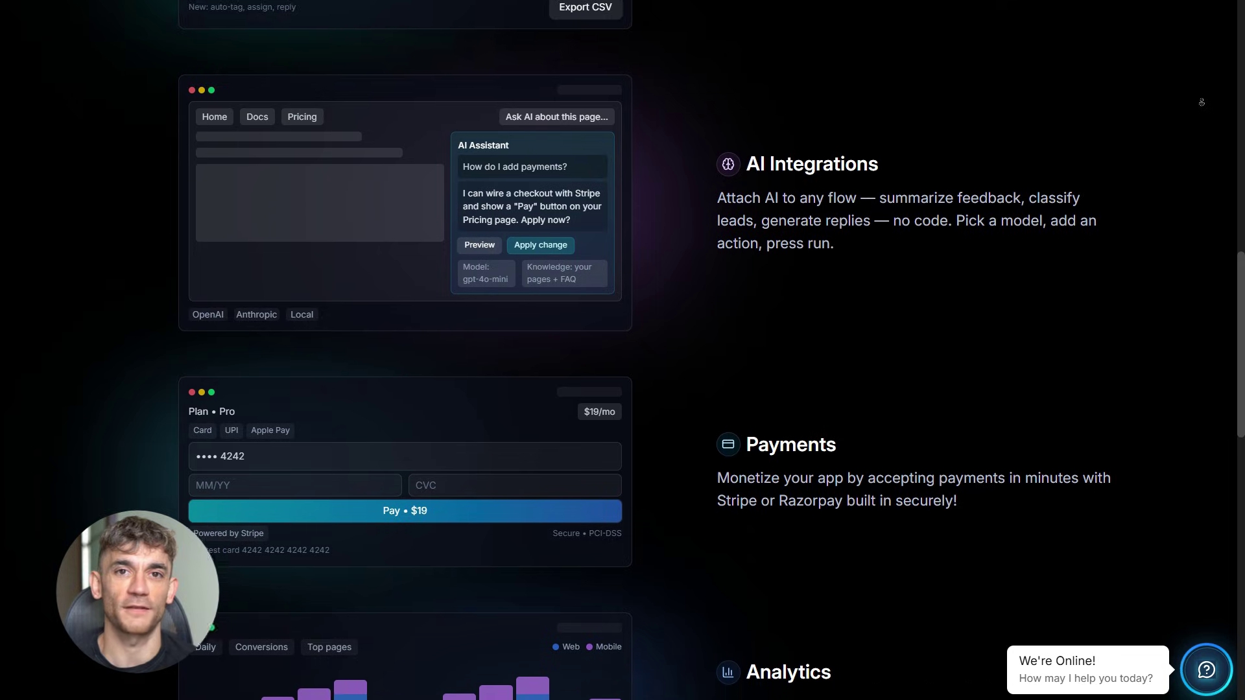
pyautogui.scroll(-3, 1201, 101)
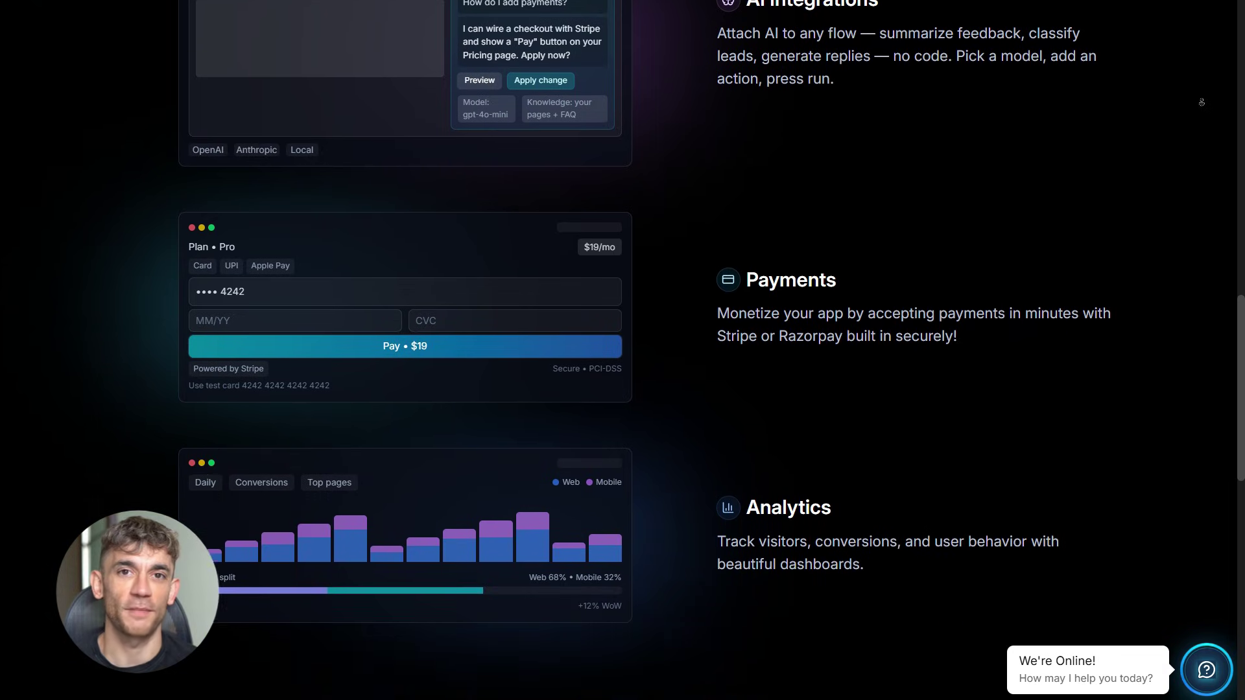
pyautogui.scroll(-3, 1201, 102)
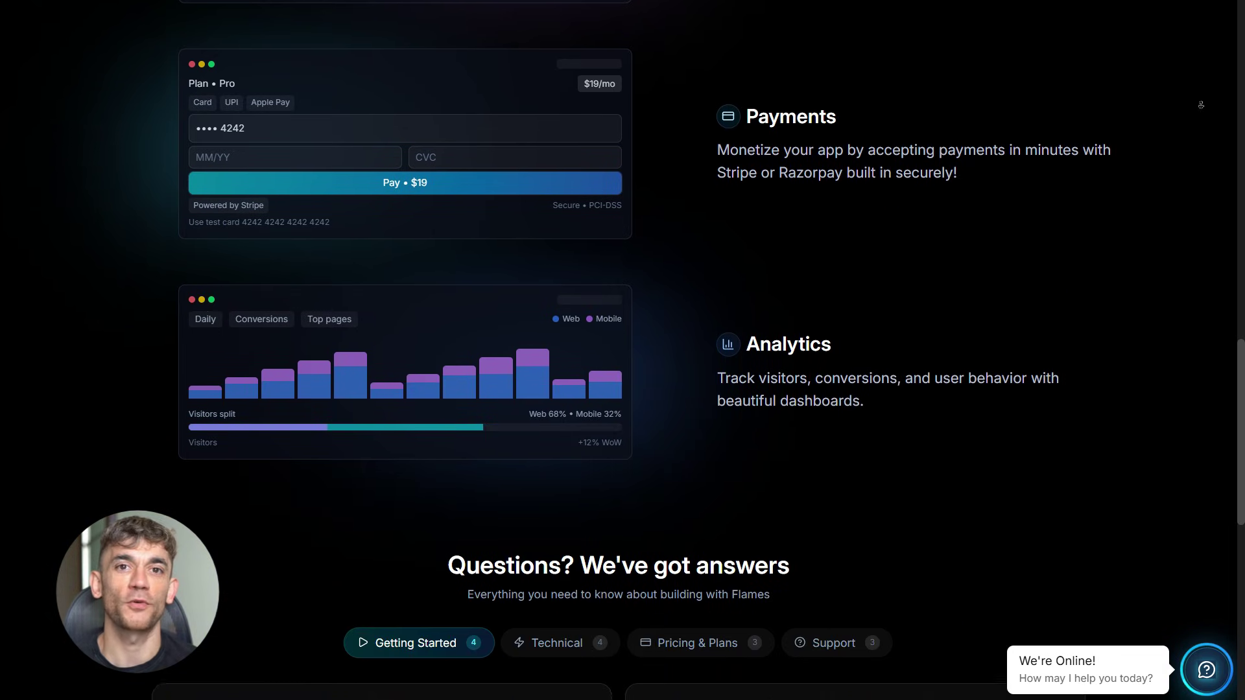
pyautogui.scroll(-3, 1201, 105)
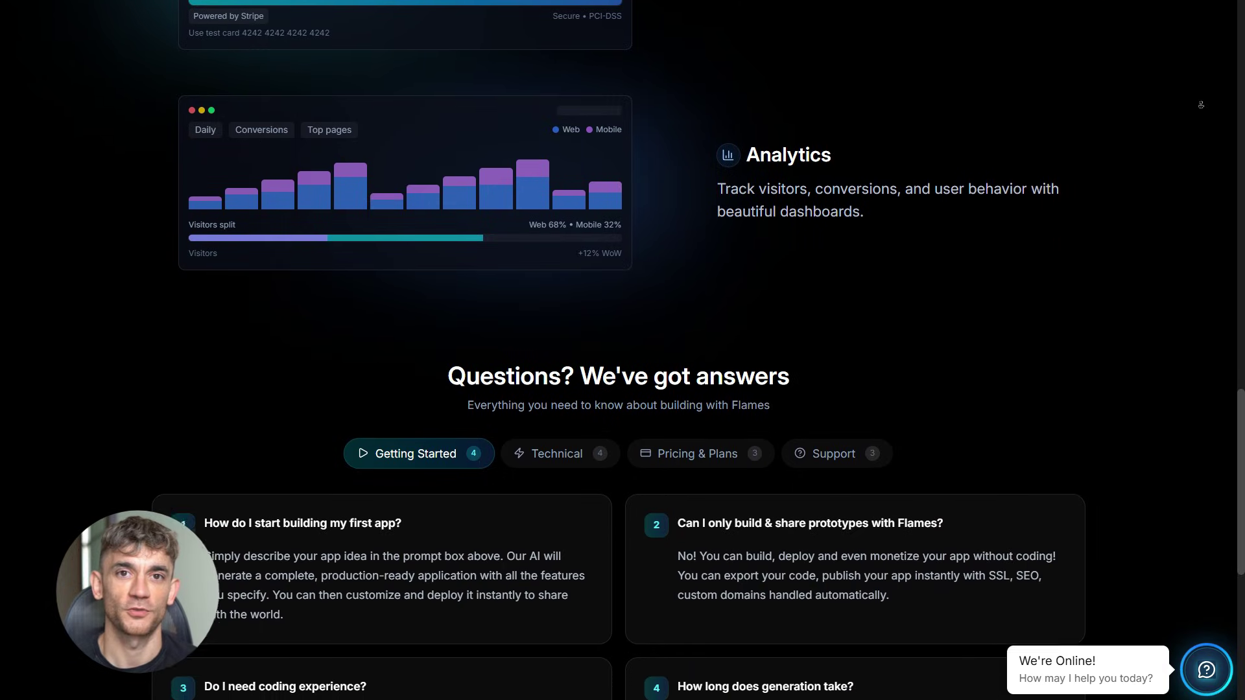
pyautogui.scroll(-3, 1197, 105)
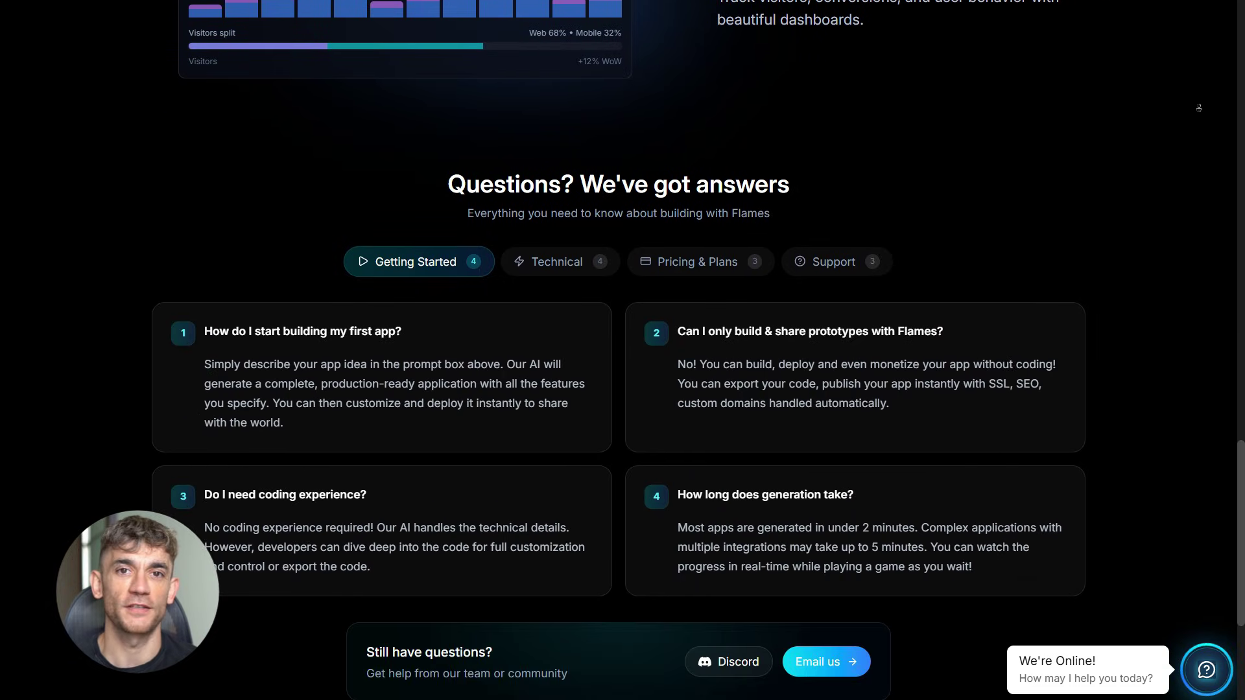
pyautogui.scroll(-3, 1199, 108)
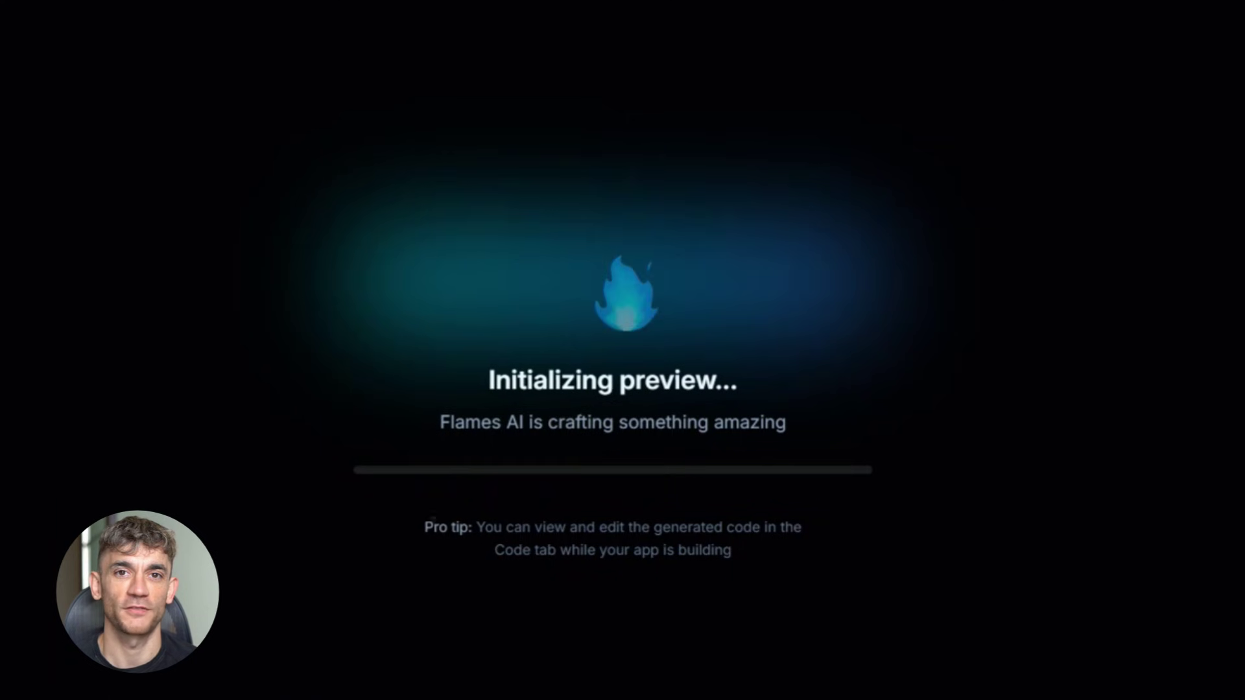
# - Highlight the code-editing pro tip, then scroll the loaded page down to the 'Get notified when we open' form
pyautogui.moveTo(432, 525); pyautogui.dragTo(814, 597)
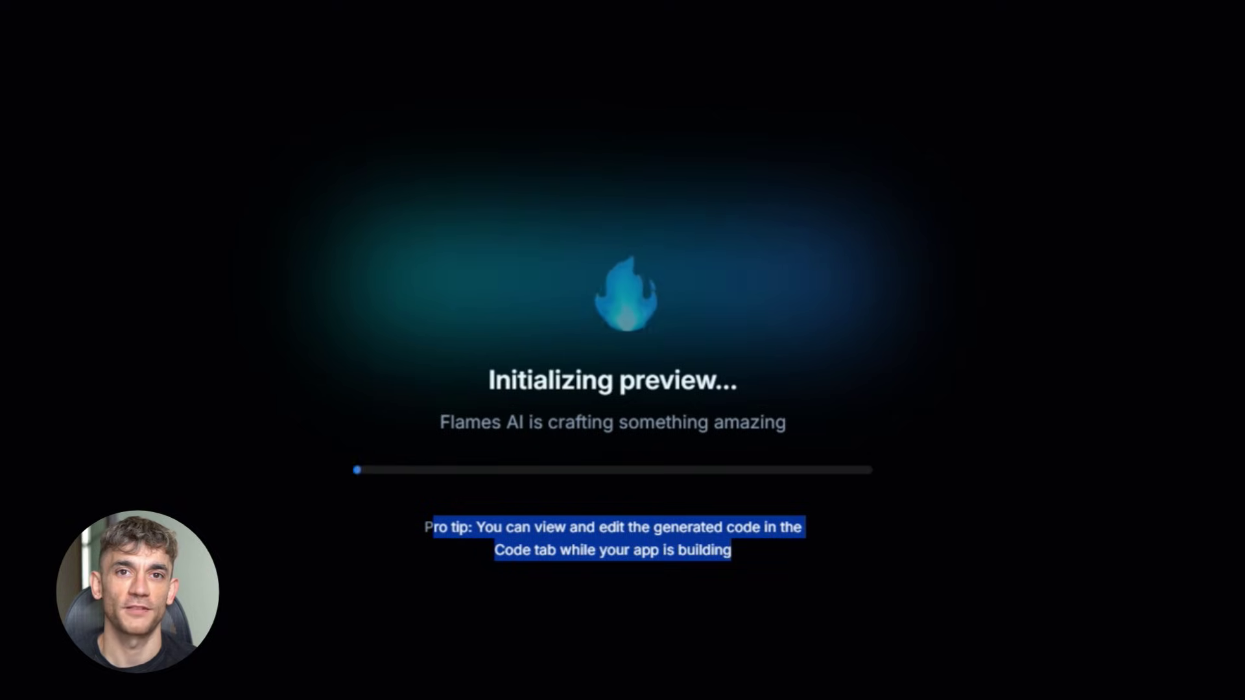
pyautogui.click(536, 558)
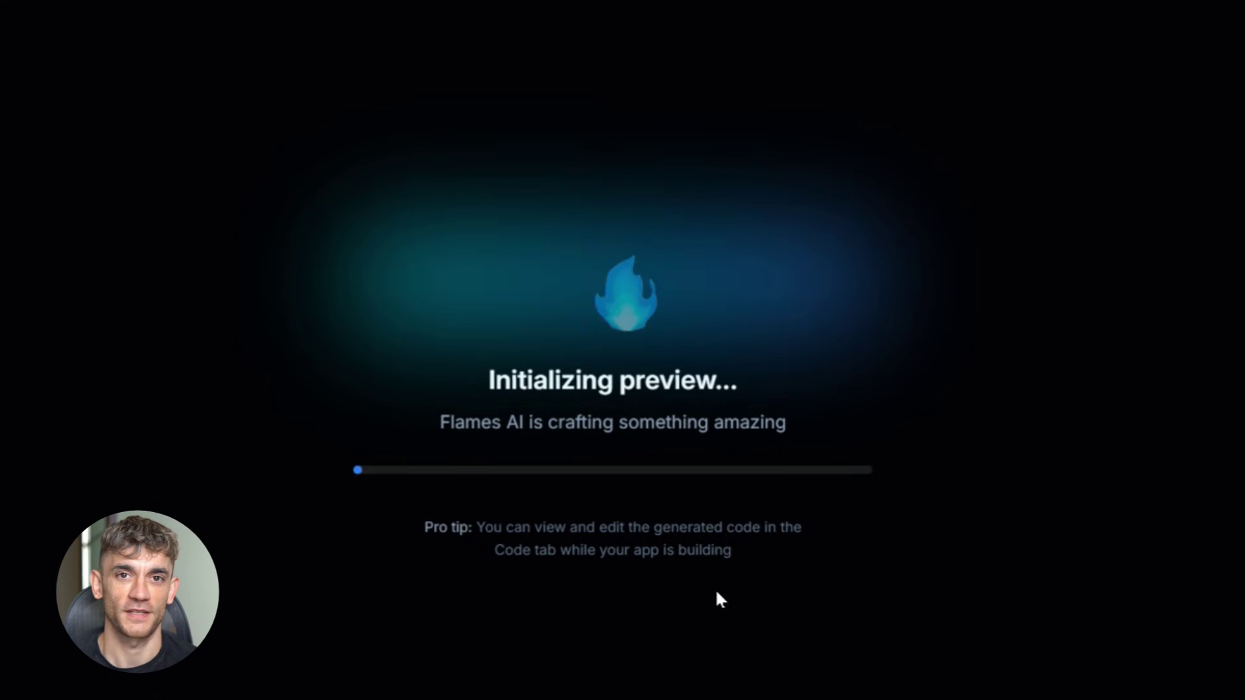
pyautogui.scroll(-10, 781, 396)
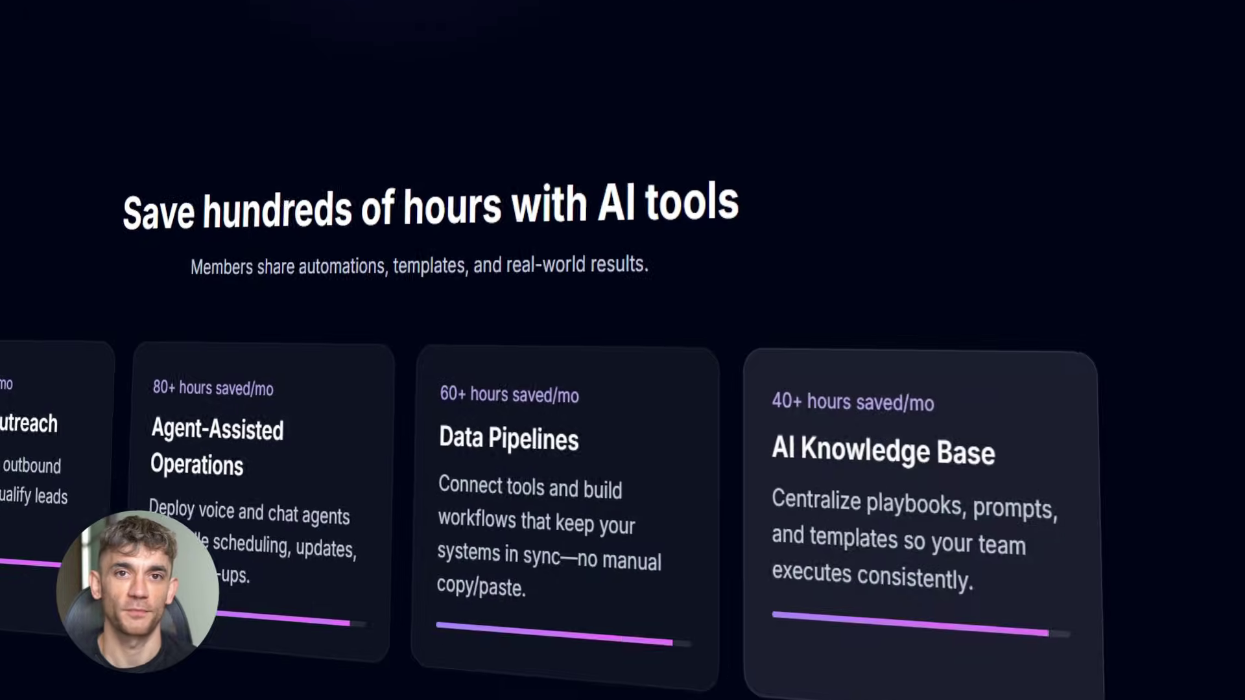
pyautogui.scroll(-8, 795, 398)
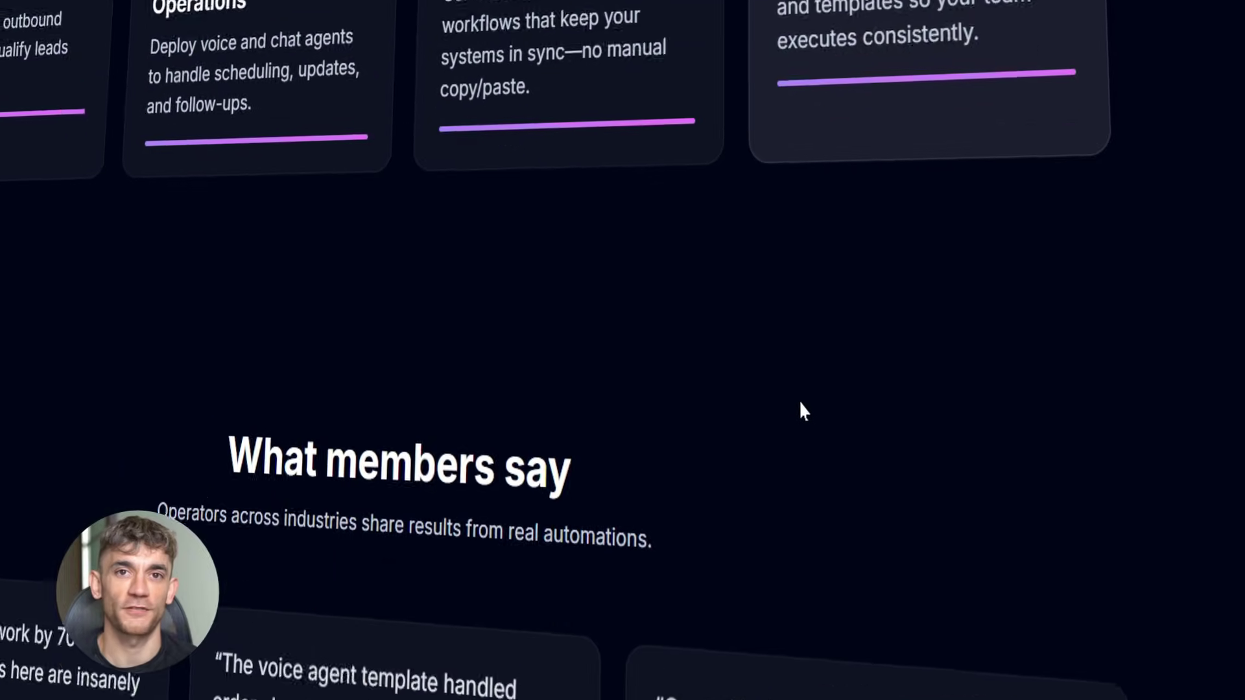
pyautogui.scroll(-10, 804, 410)
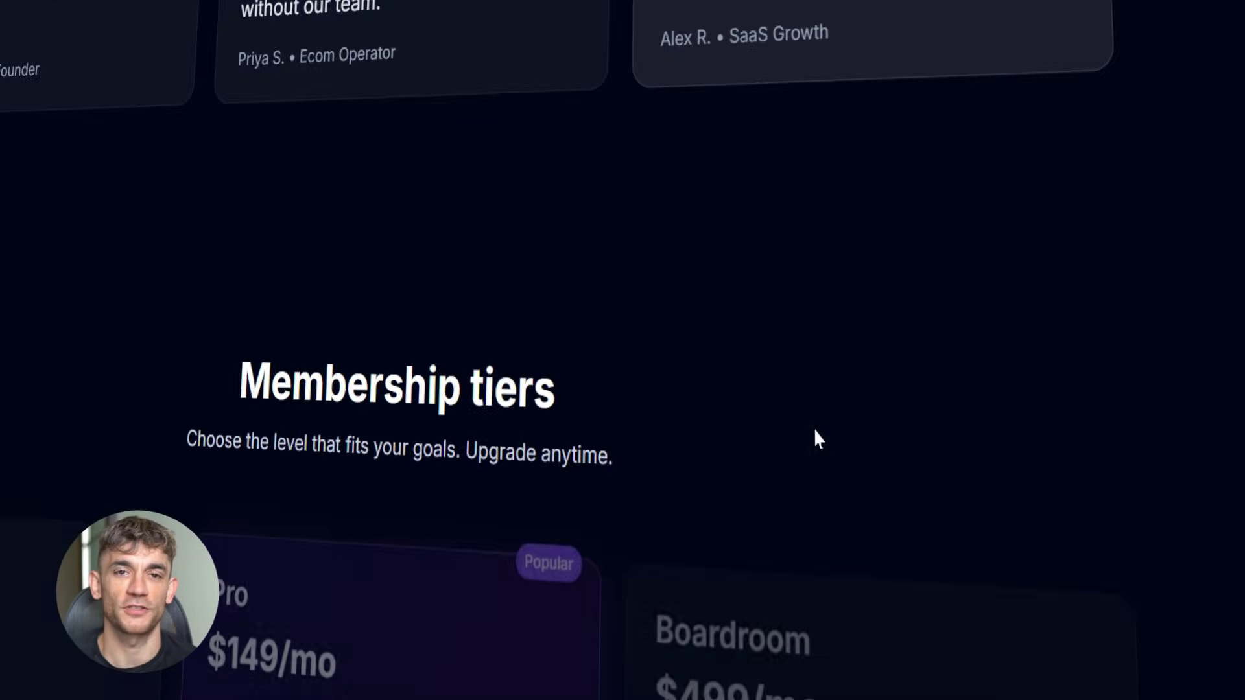
pyautogui.scroll(-10, 817, 439)
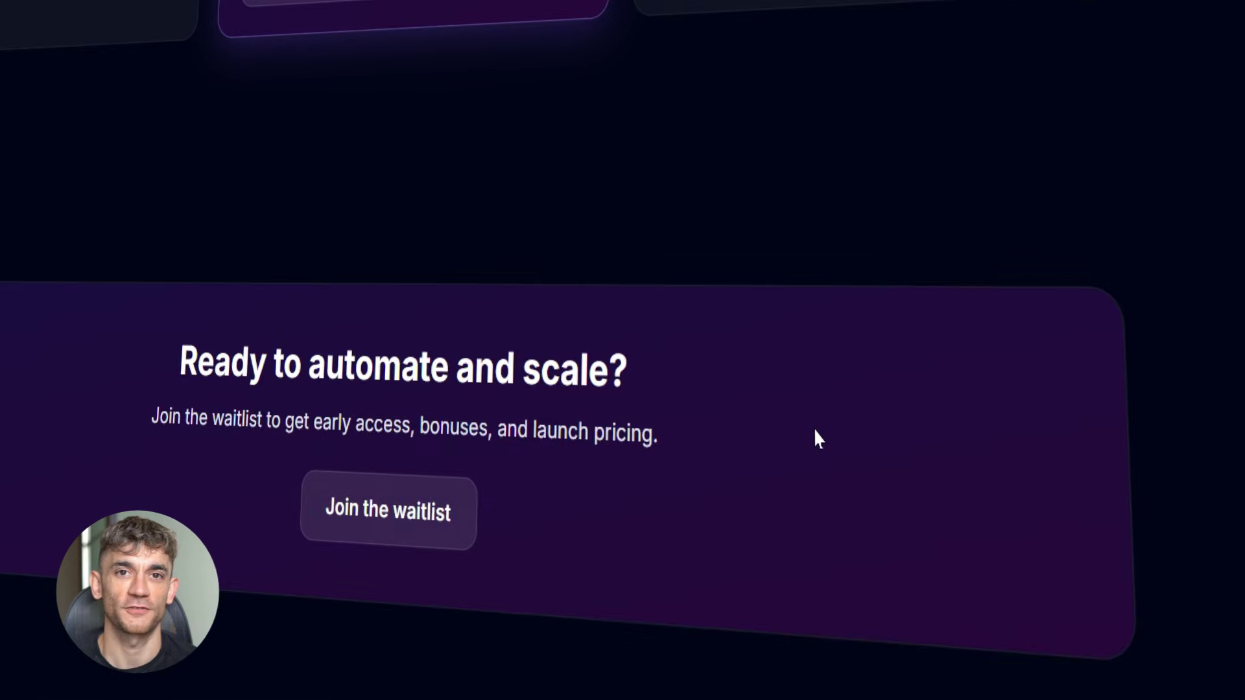
pyautogui.scroll(-3, 816, 433)
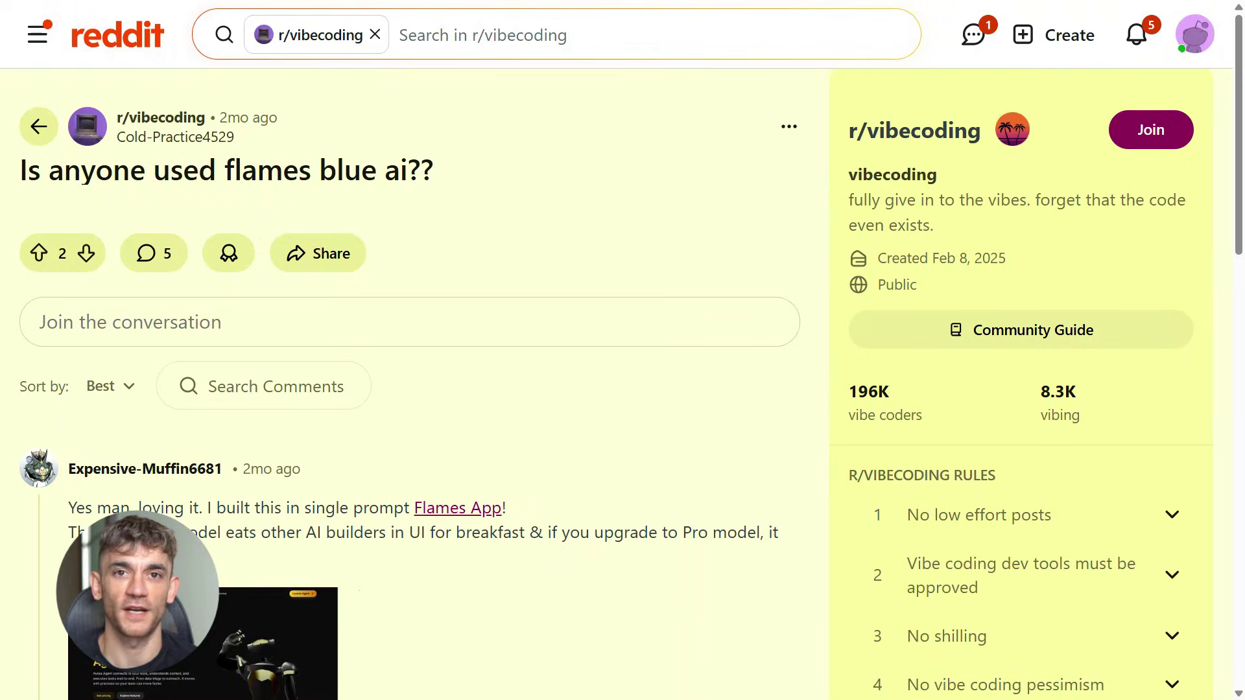
# - Highlight the 'Is anyone used flames blue ai??' title, scroll through the replies and back up
pyautogui.moveTo(21, 170); pyautogui.dragTo(433, 170)
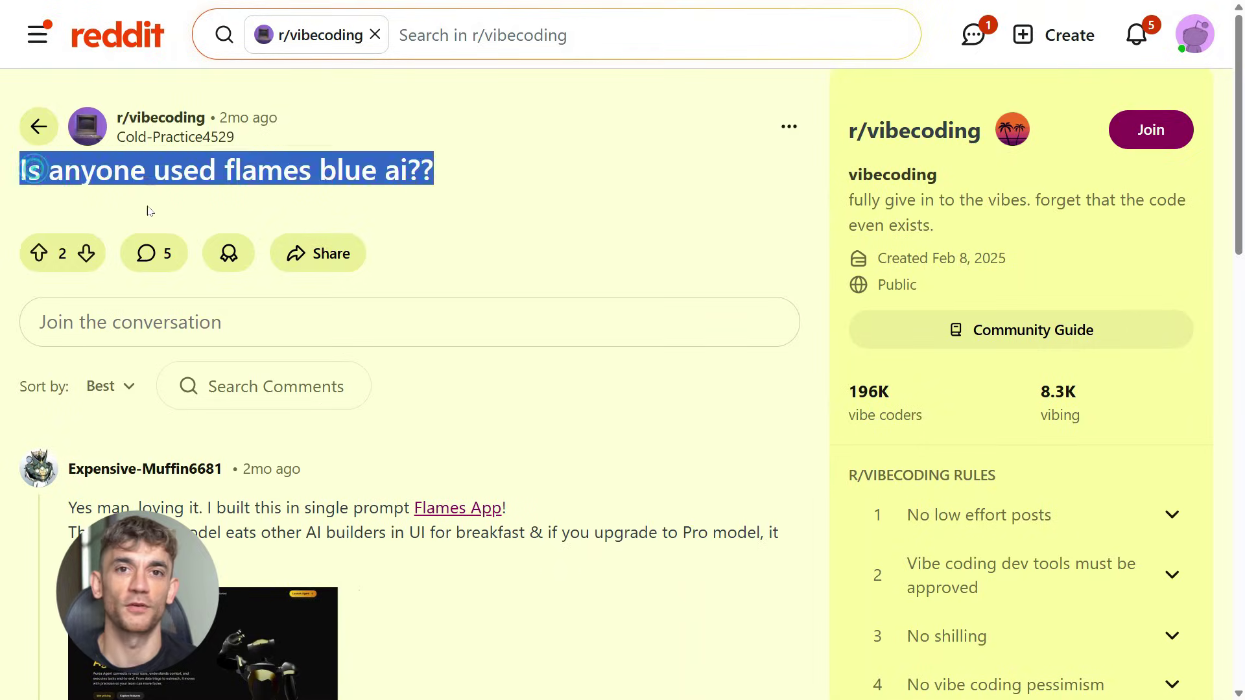
pyautogui.scroll(-5, 607, 228)
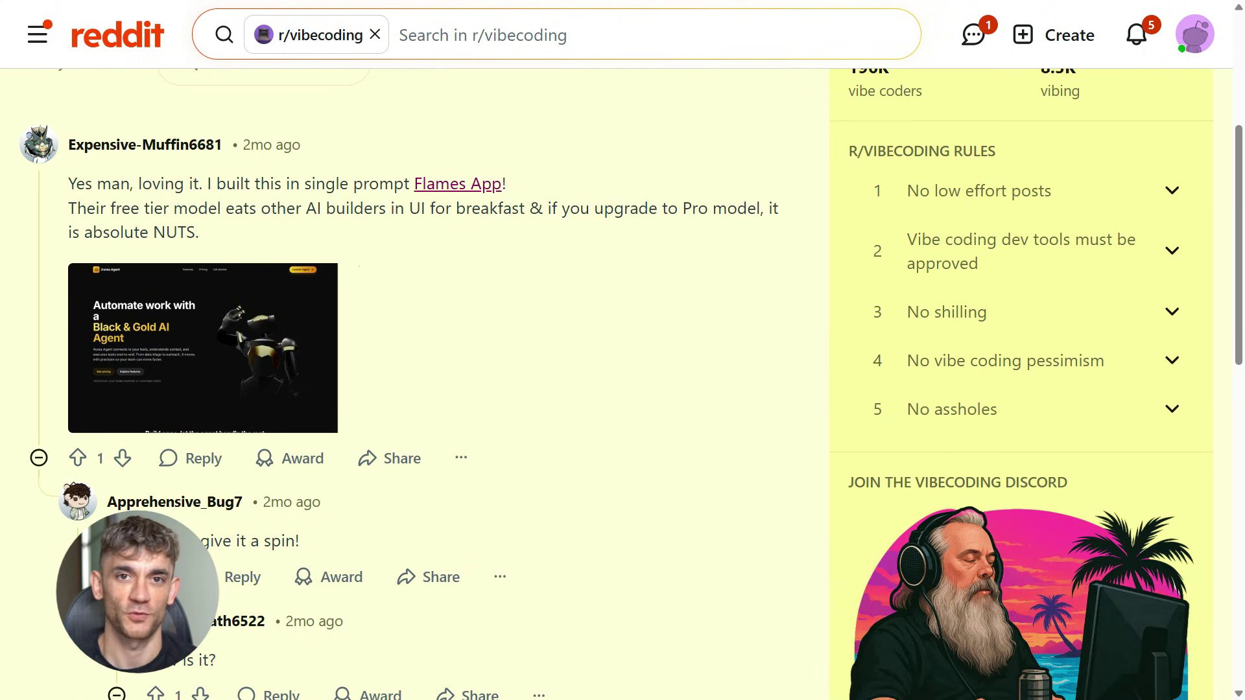
pyautogui.scroll(-1, 424, 296)
pyautogui.scroll(-3, 194, 305)
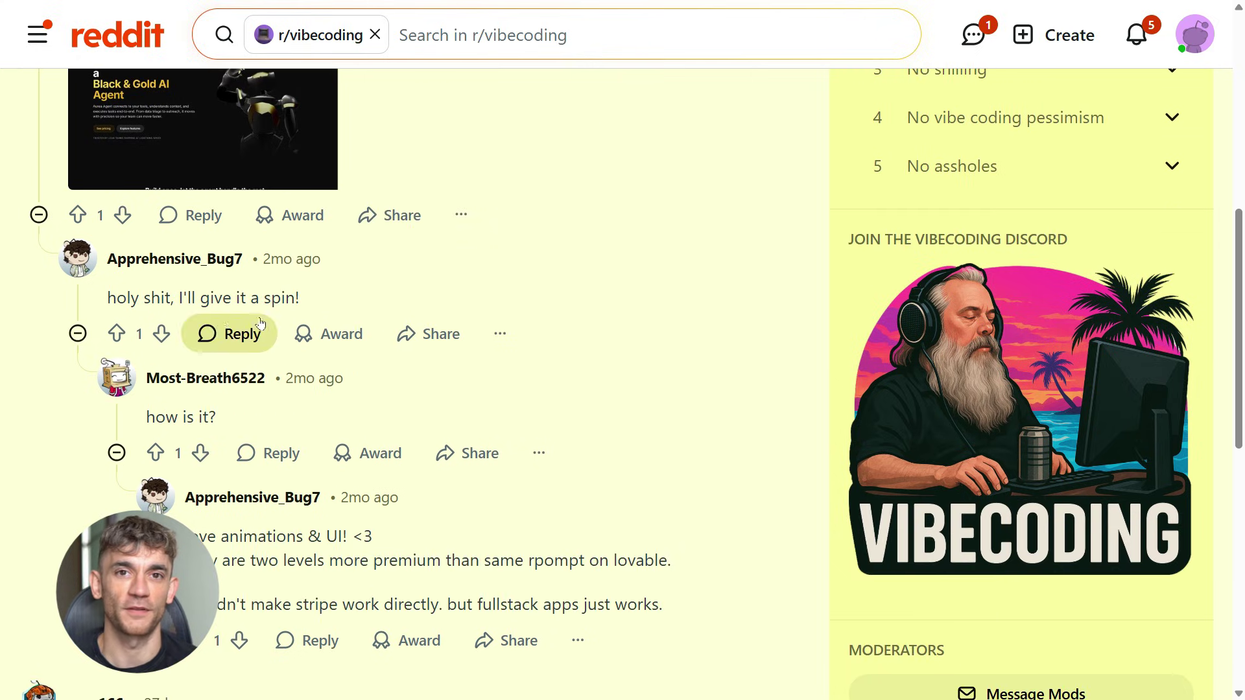
pyautogui.scroll(-1, 412, 319)
pyautogui.scroll(1, 415, 318)
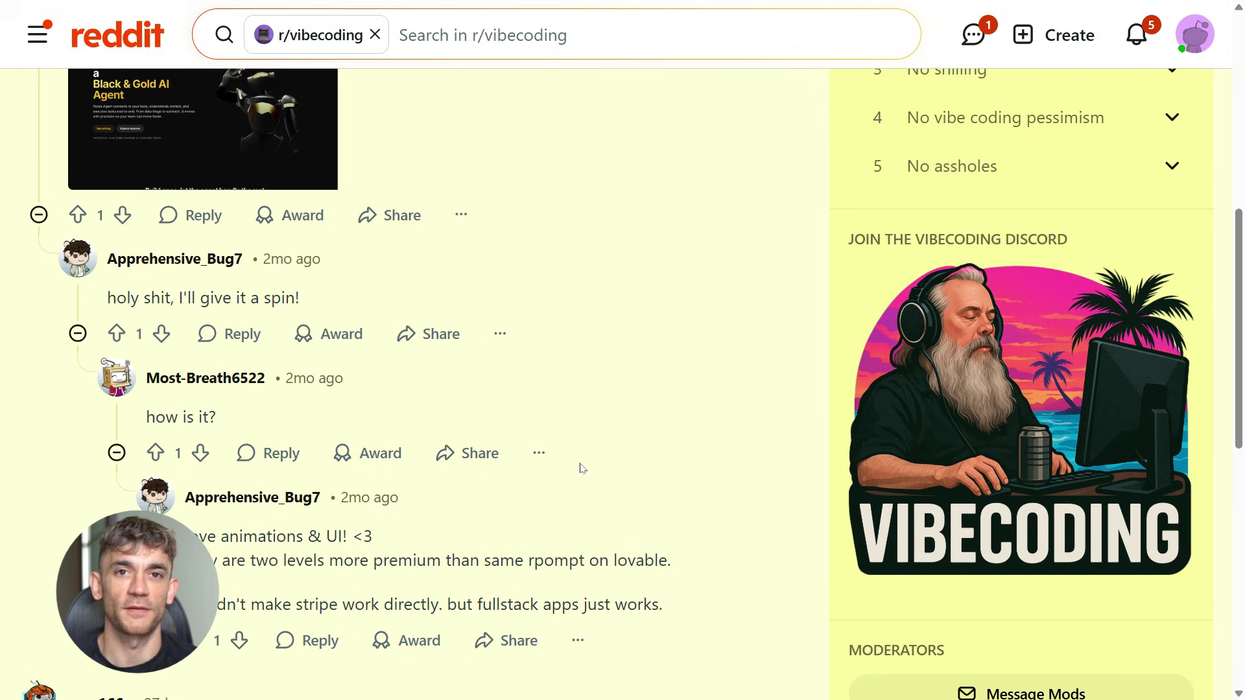
pyautogui.scroll(10, 581, 469)
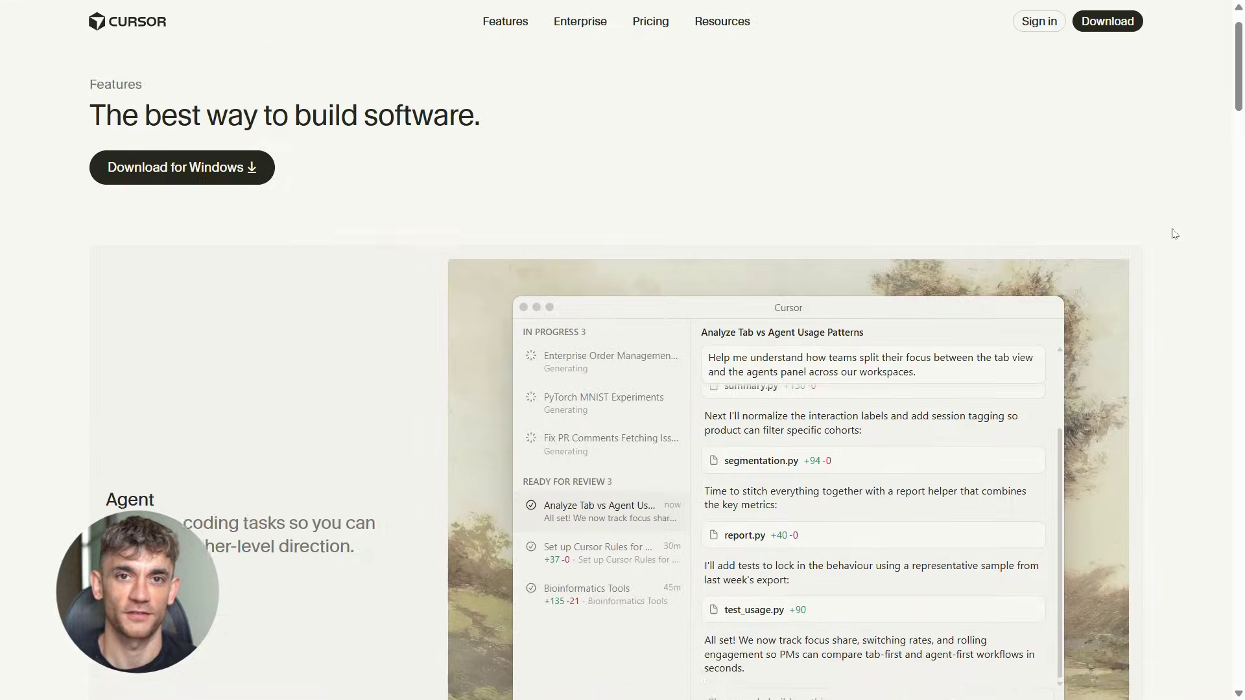
# - Scroll Cursor's Features page through Agent, Tab, Slack and CLI to the Changelog and back
pyautogui.scroll(-15, 1171, 233)
pyautogui.scroll(-15, 1171, 234)
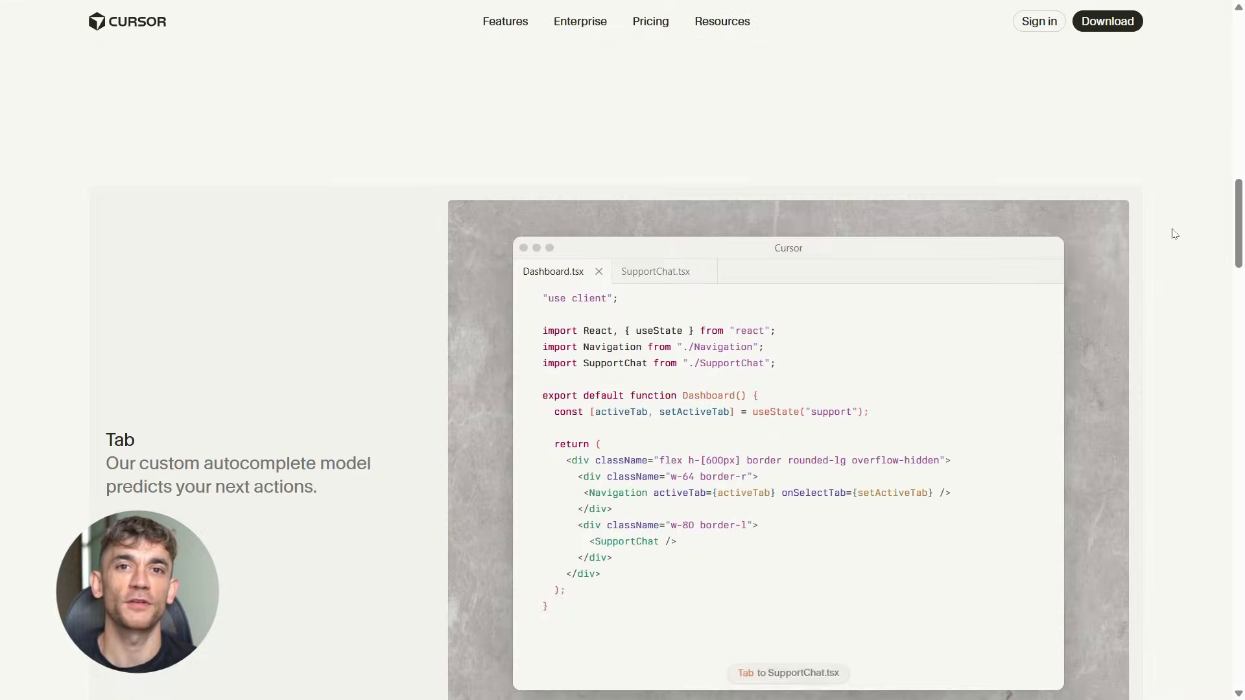
pyautogui.scroll(-15, 1173, 233)
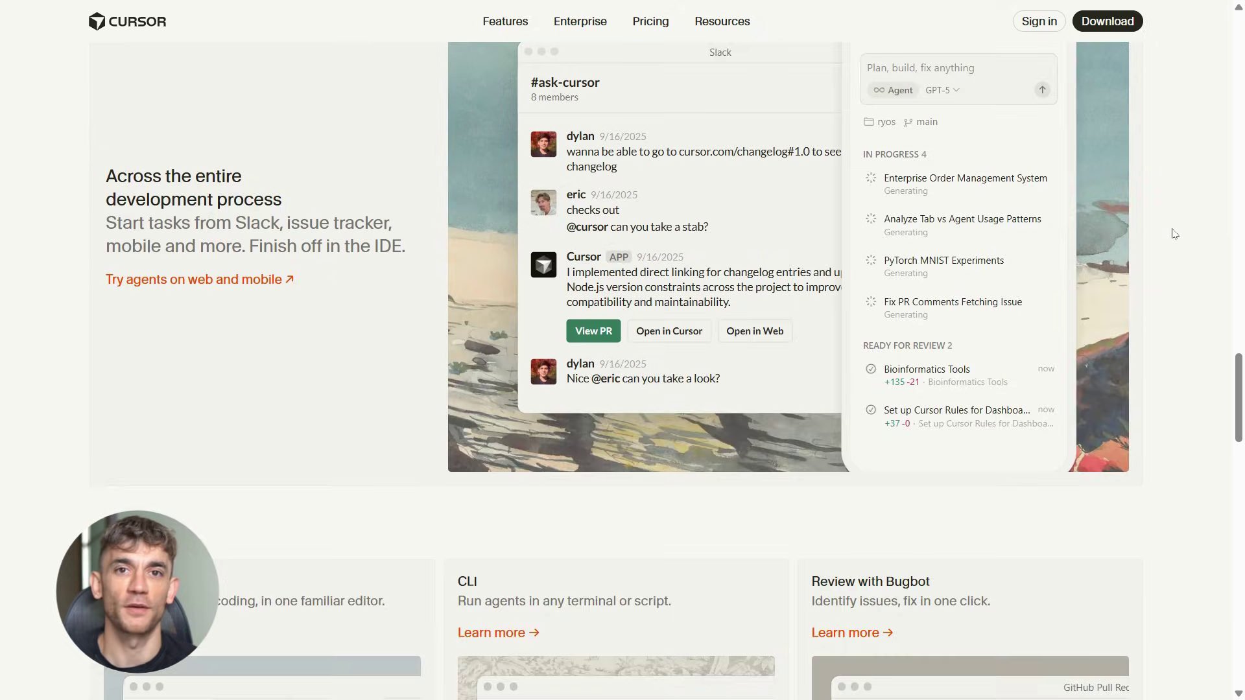
pyautogui.scroll(-3, 1172, 234)
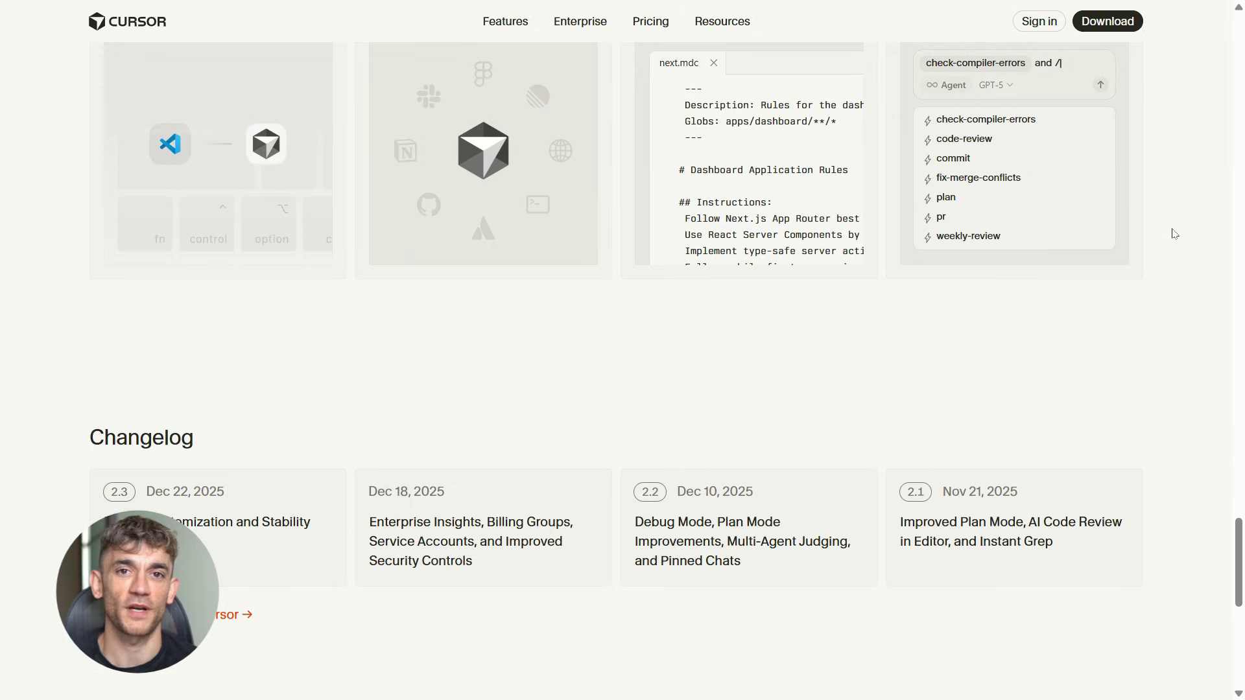
pyautogui.scroll(15, 1174, 233)
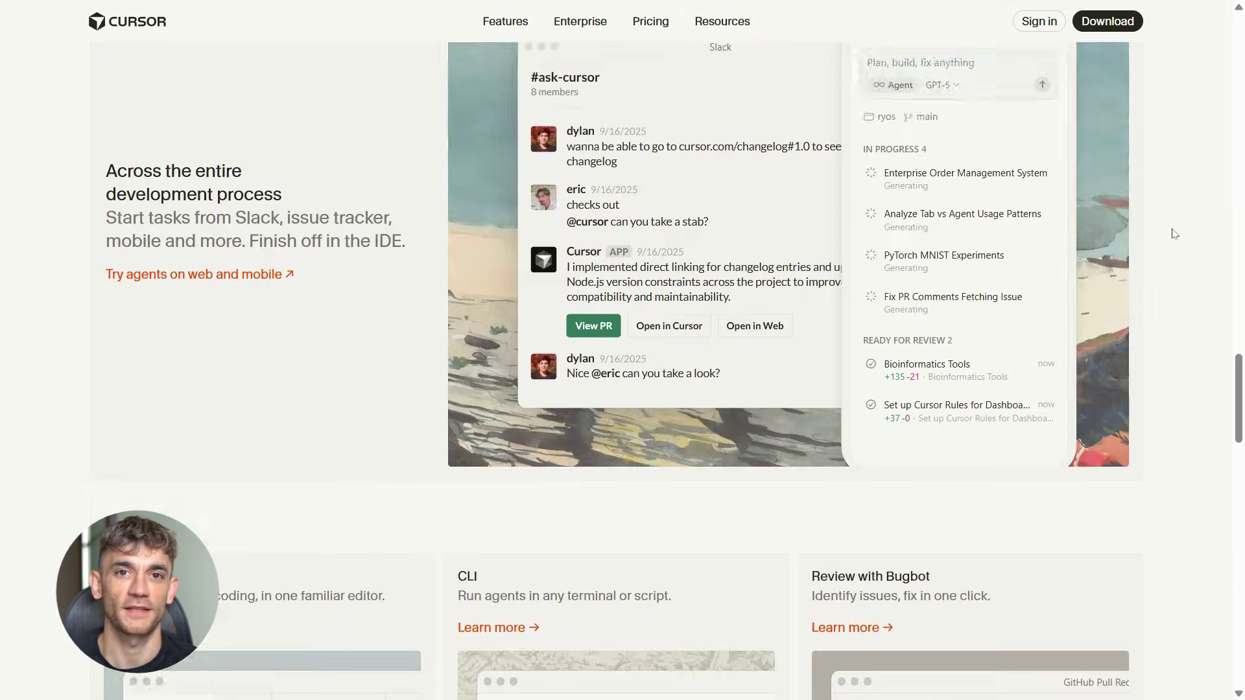
pyautogui.scroll(5, 1174, 233)
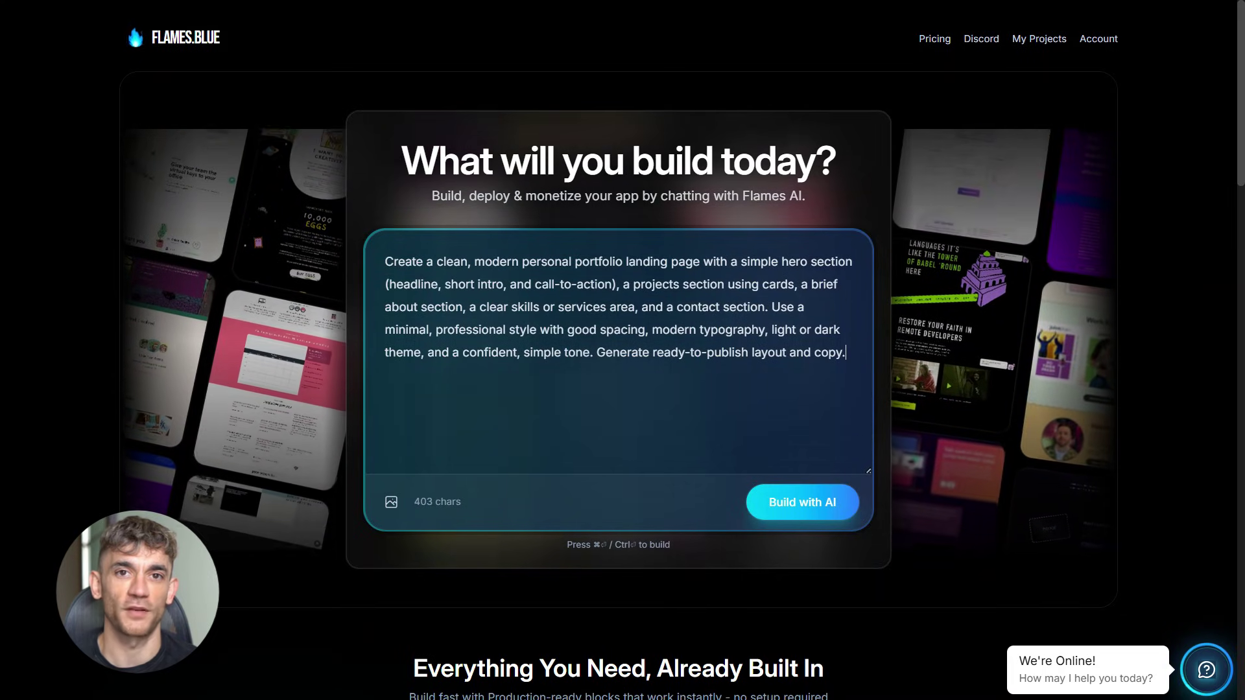
# - Launch Build with AI on the personal portfolio prompt
pyautogui.click(792, 508)
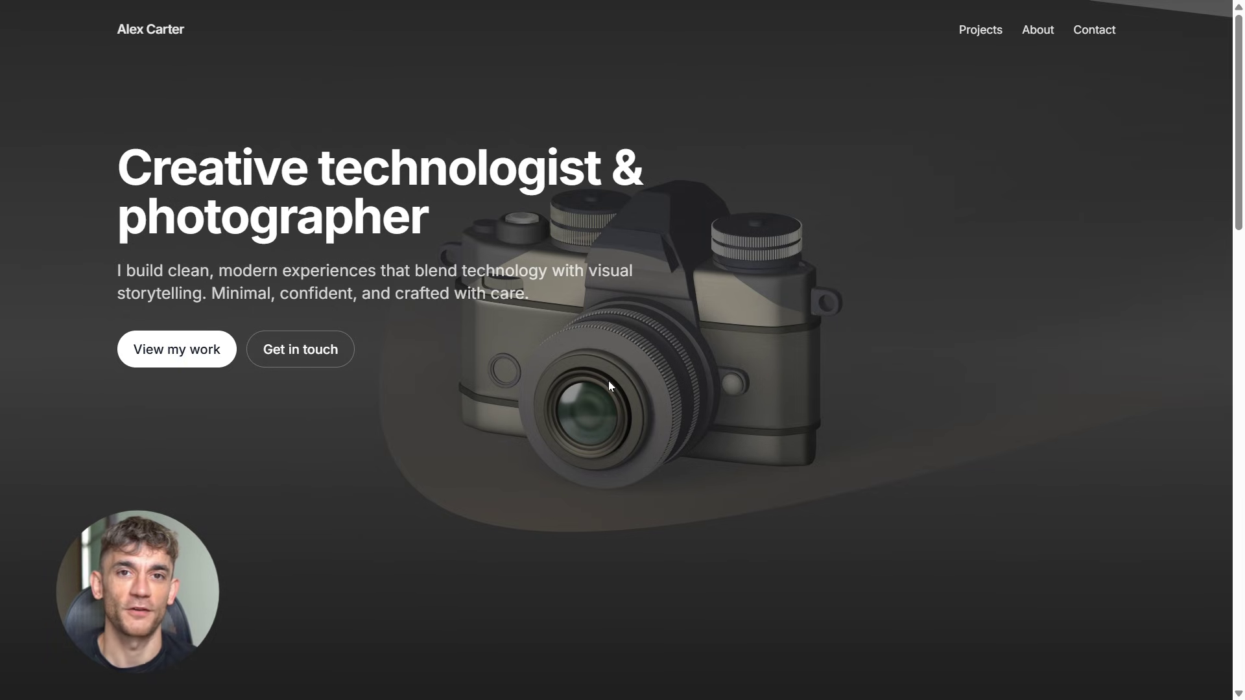
pyautogui.scroll(-5, 609, 382)
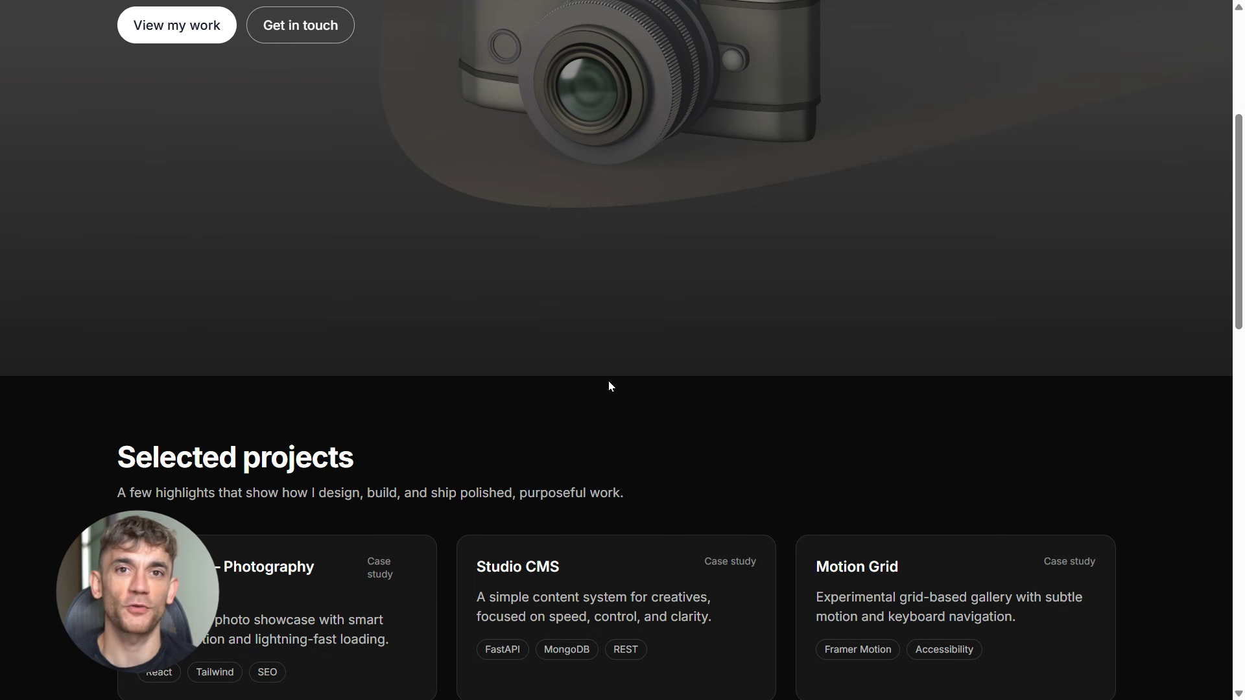
pyautogui.scroll(-10, 609, 386)
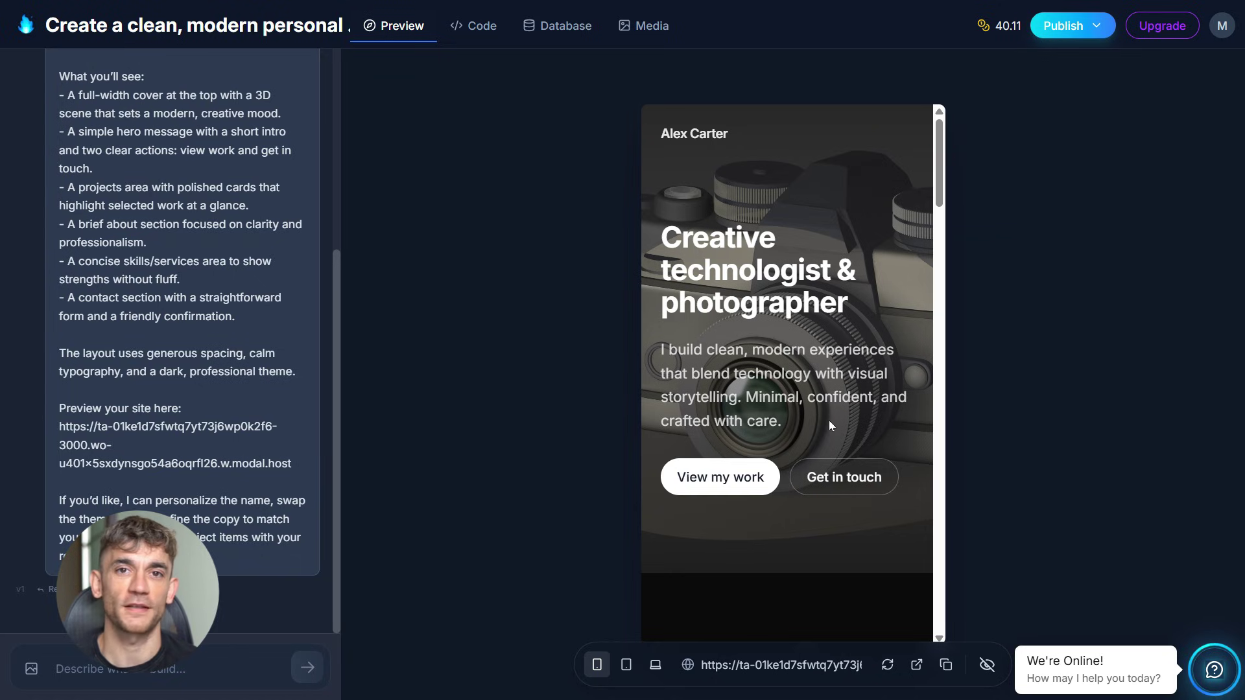
pyautogui.scroll(-5, 786, 368)
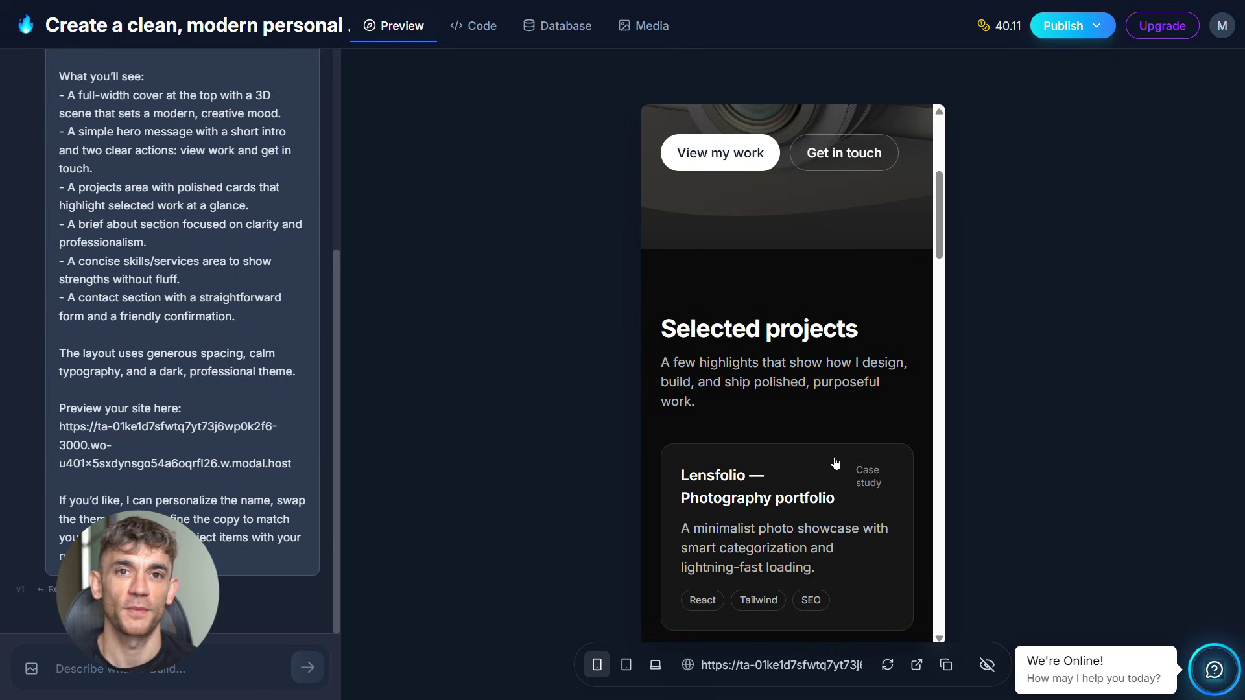
pyautogui.scroll(5, 836, 482)
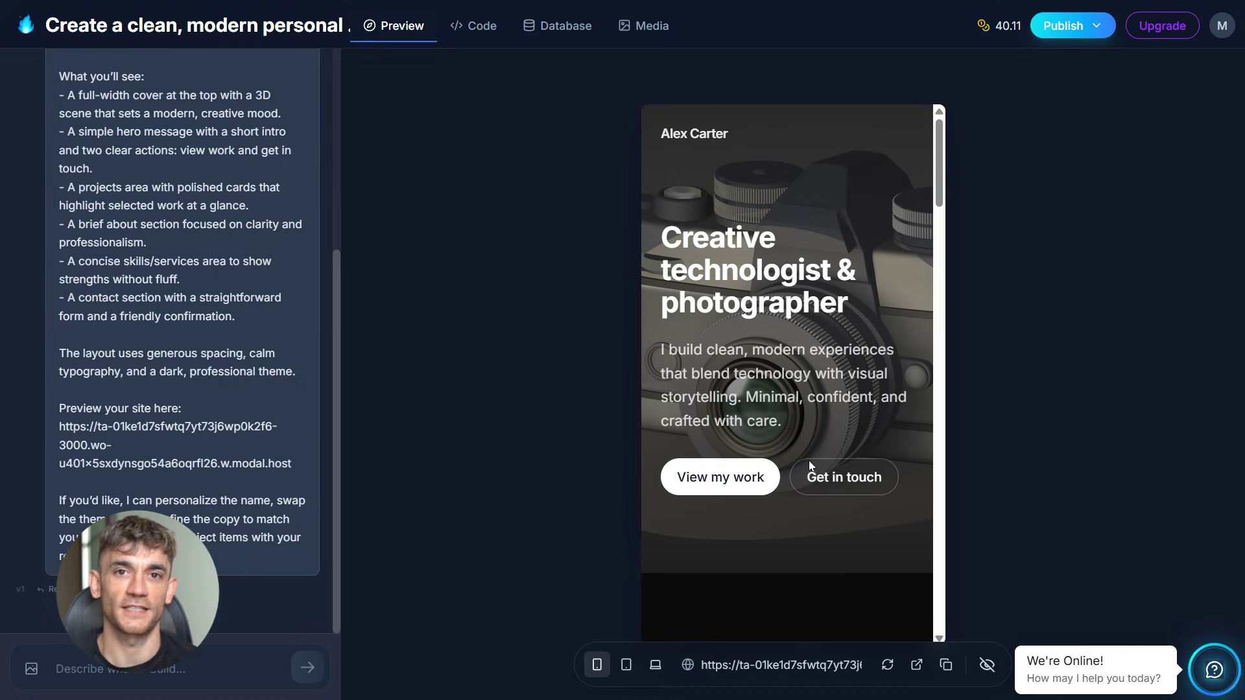
pyautogui.scroll(-5, 808, 460)
pyautogui.scroll(-15, 809, 463)
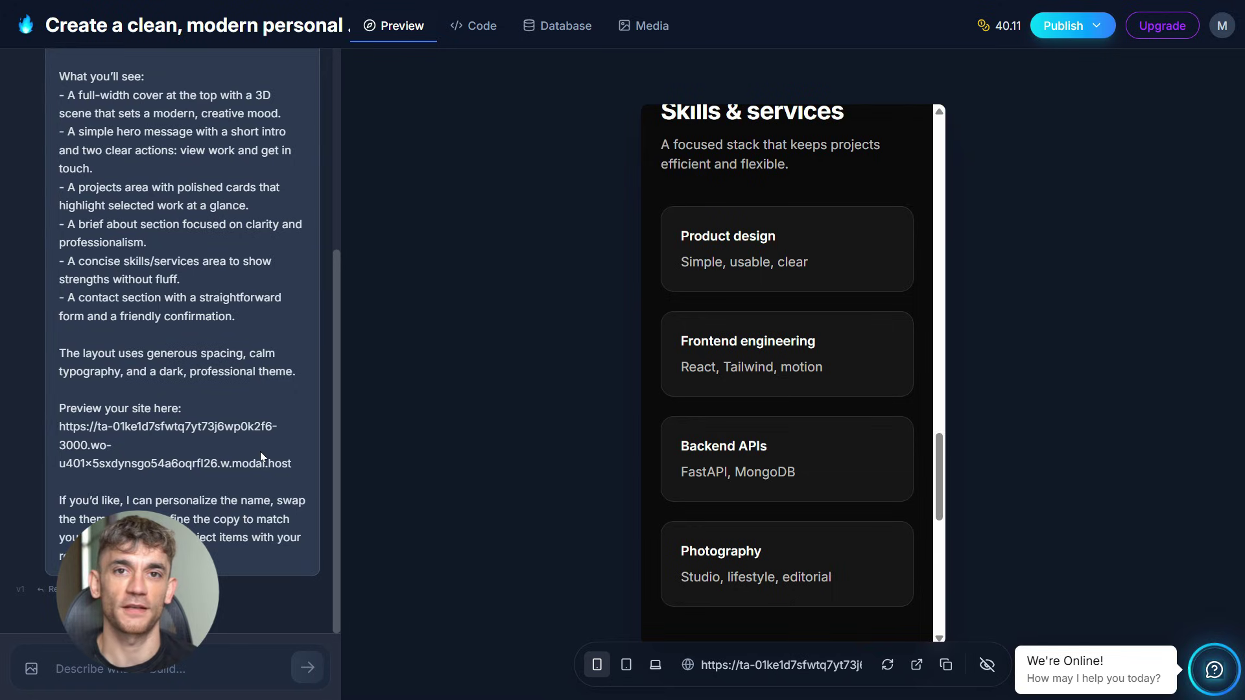
pyautogui.scroll(-10, 777, 474)
pyautogui.scroll(5, 777, 473)
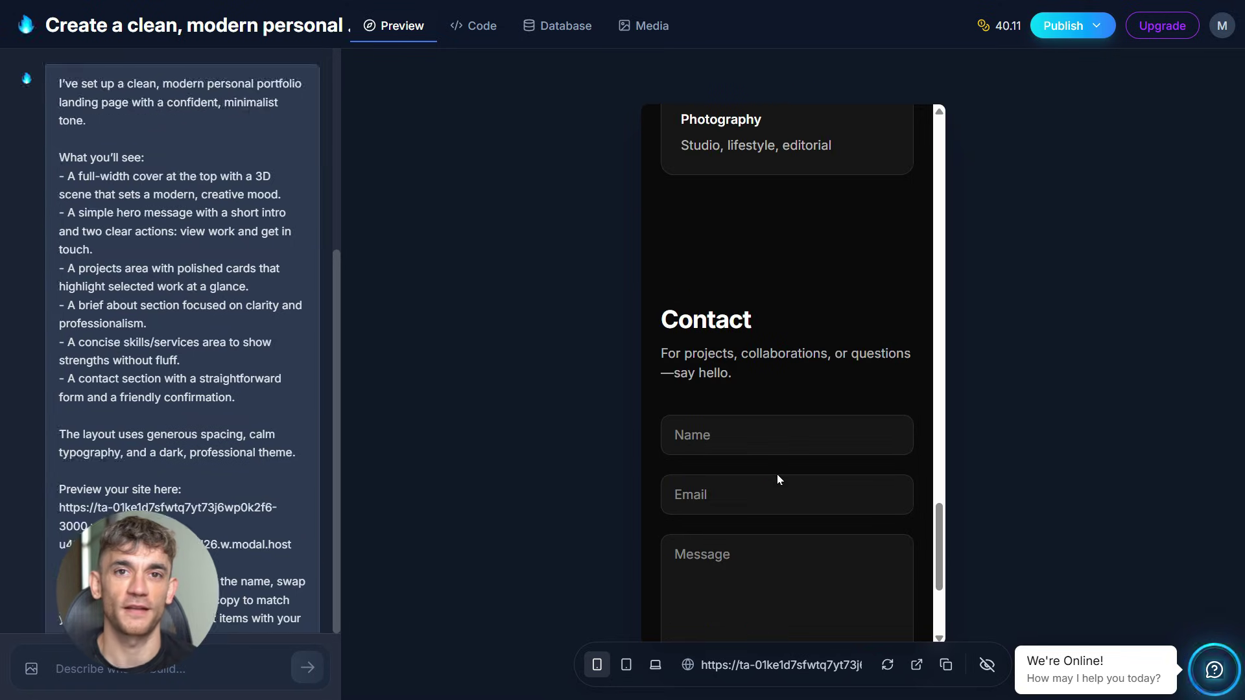
pyautogui.scroll(4, 68, 420)
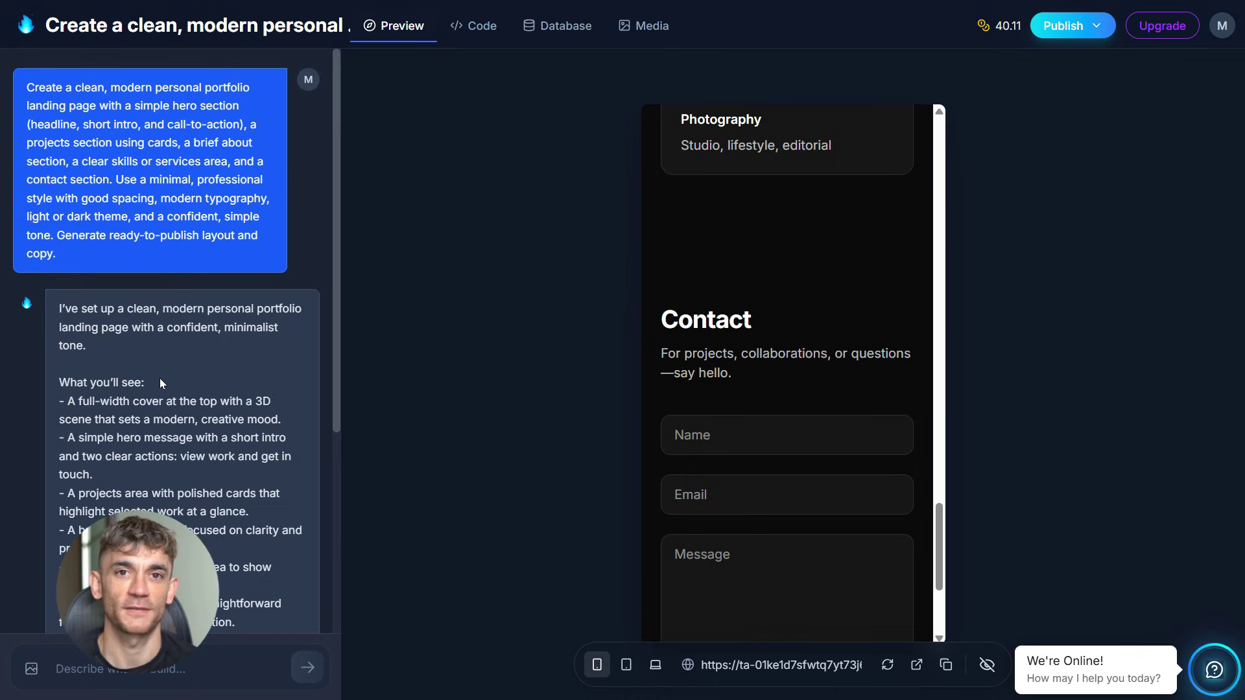
pyautogui.scroll(4, 736, 398)
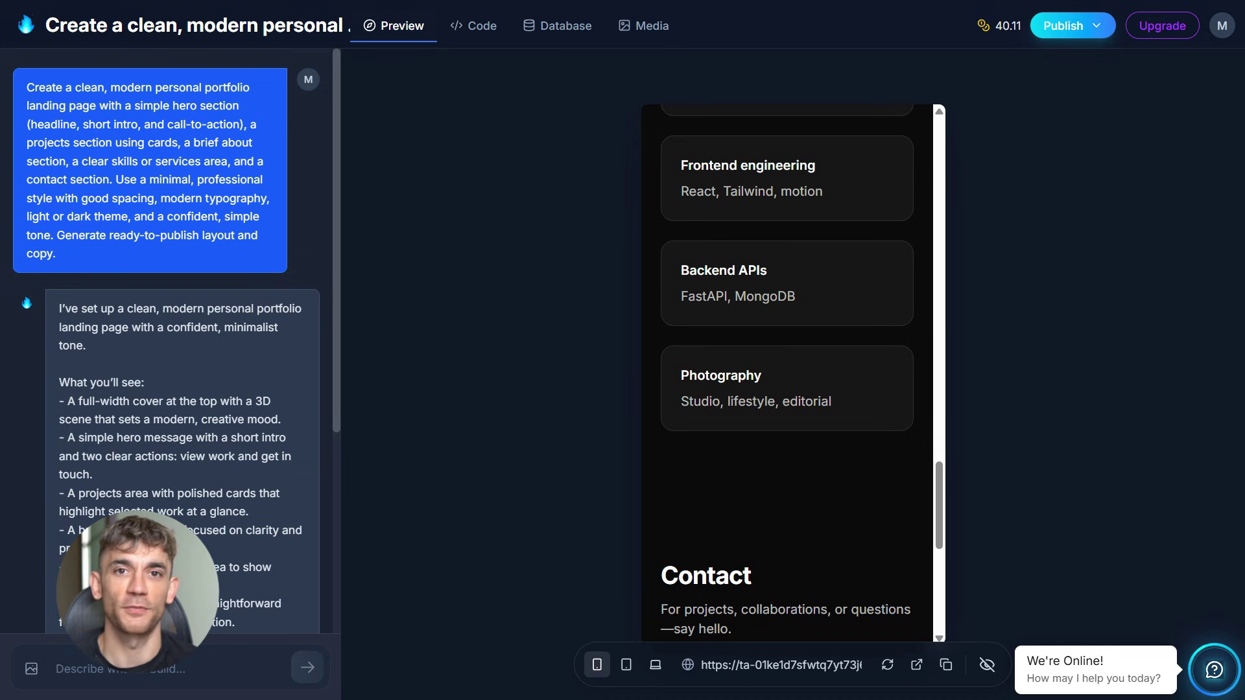
pyautogui.scroll(1, 837, 478)
pyautogui.scroll(10, 838, 478)
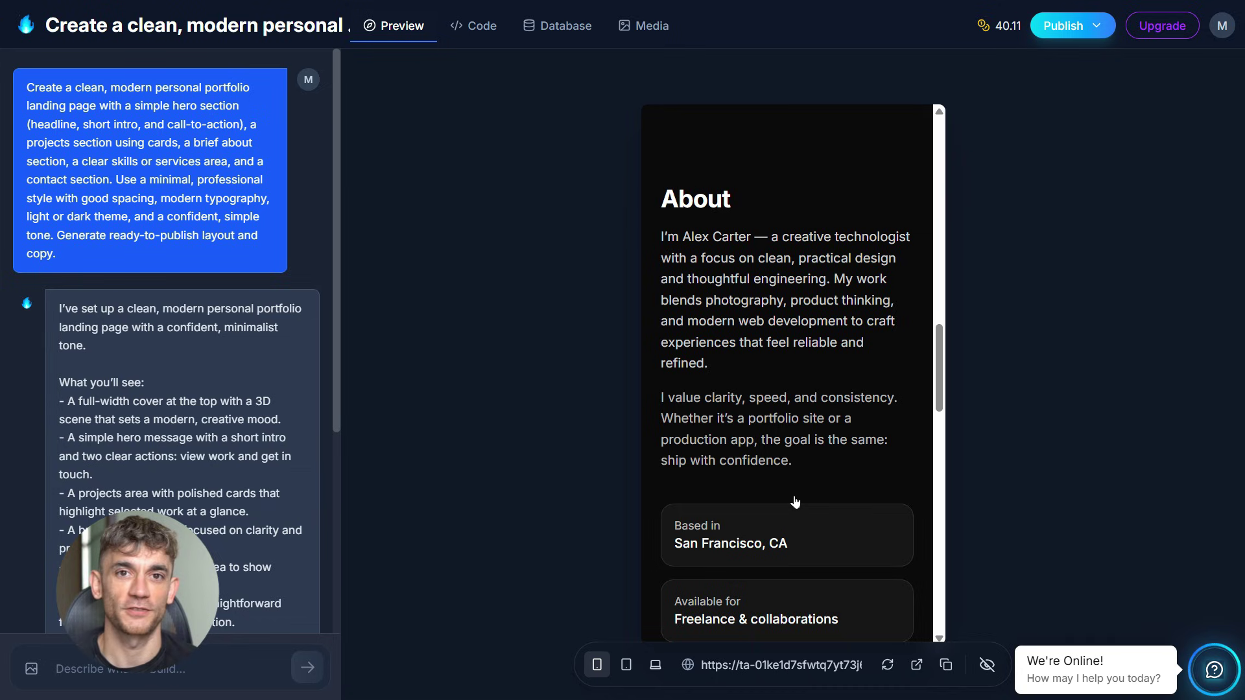
pyautogui.scroll(5, 792, 493)
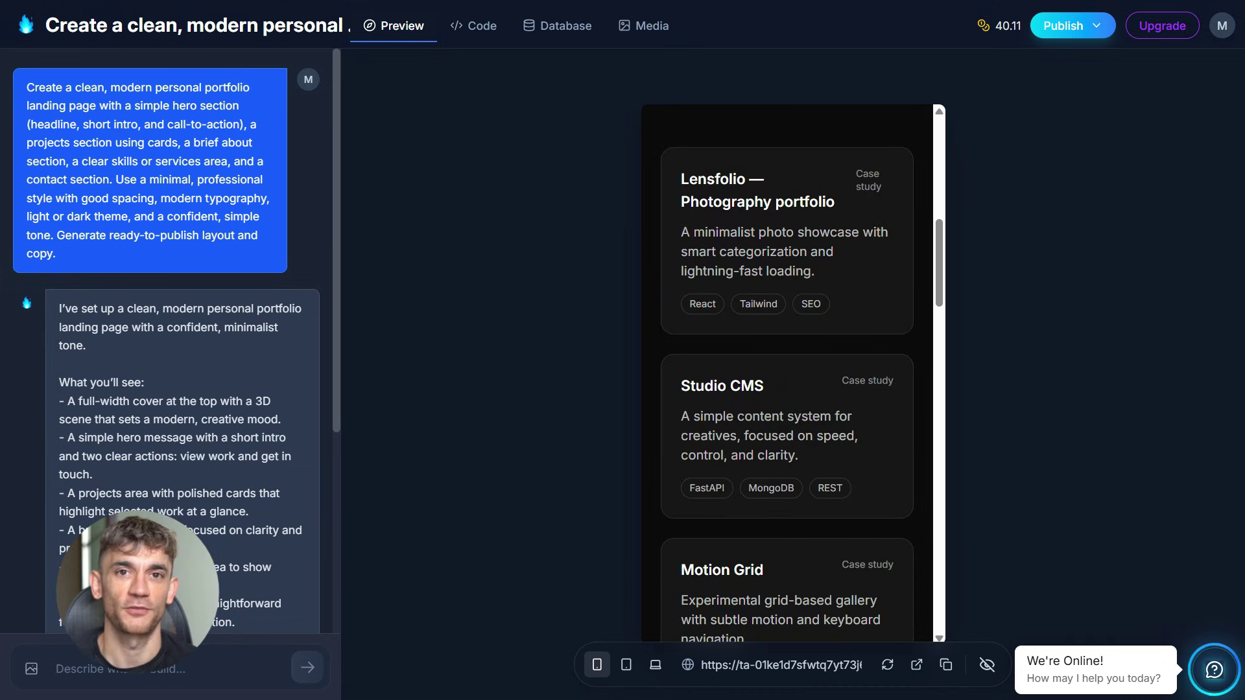
pyautogui.scroll(3, 789, 431)
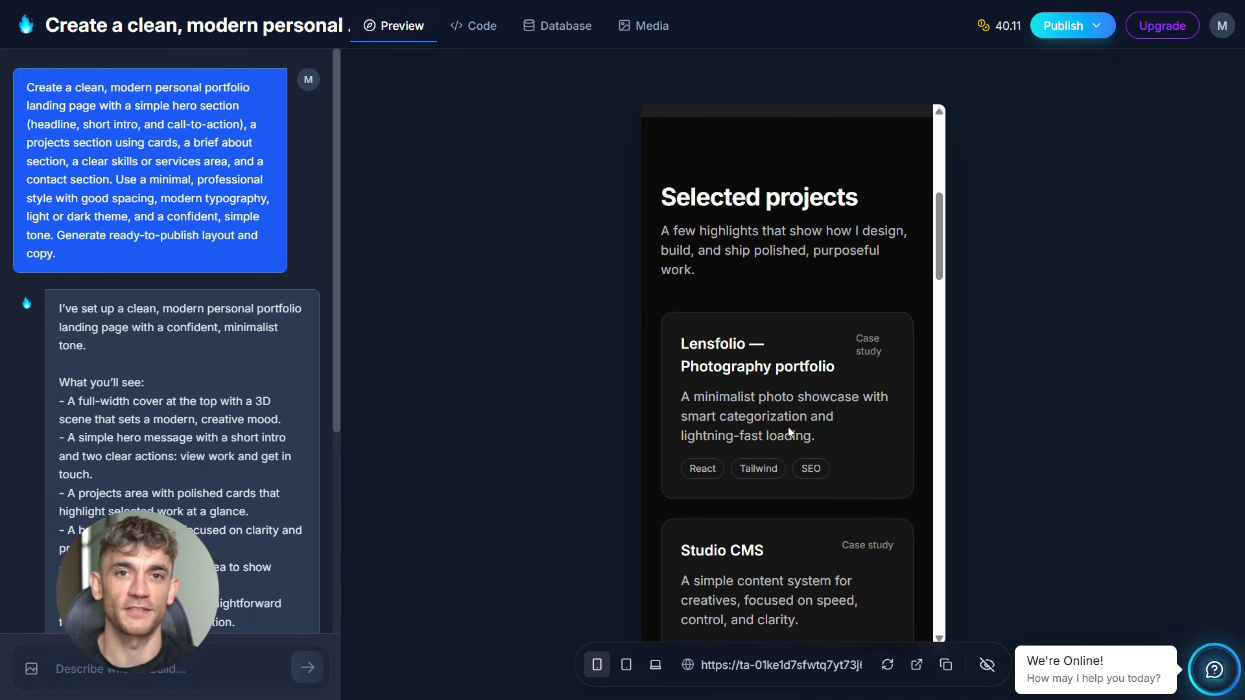
pyautogui.scroll(5, 788, 427)
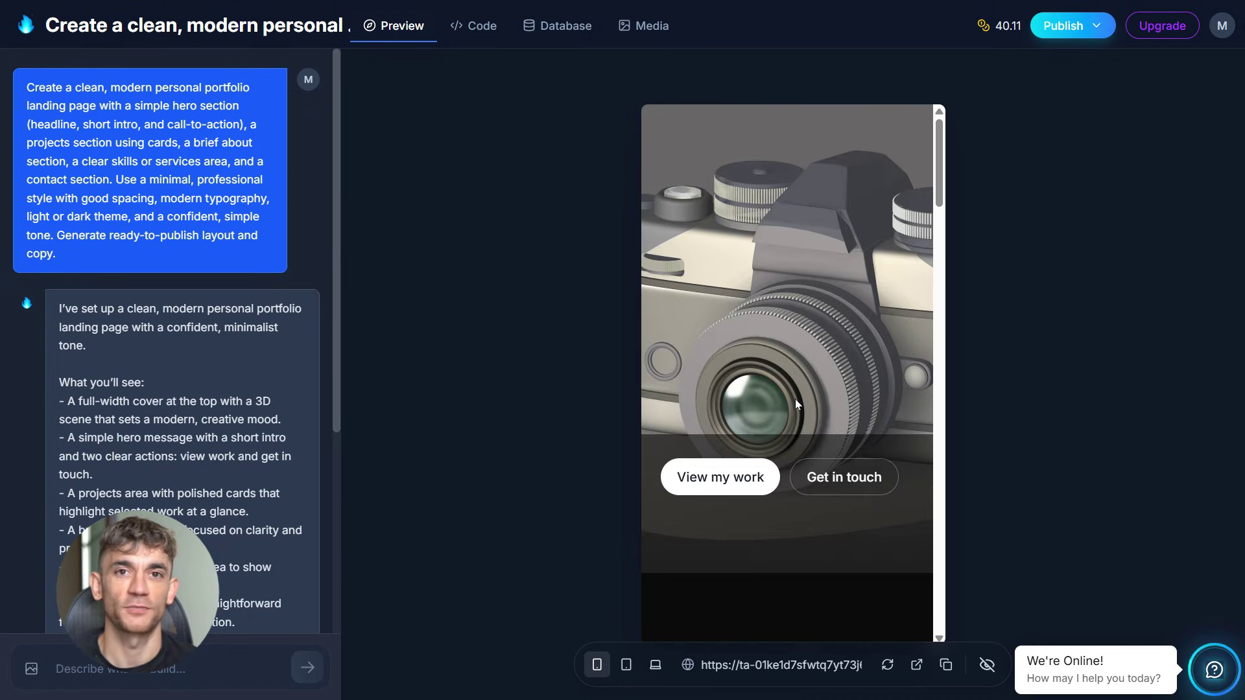
pyautogui.scroll(-3, 795, 399)
pyautogui.scroll(3, 786, 337)
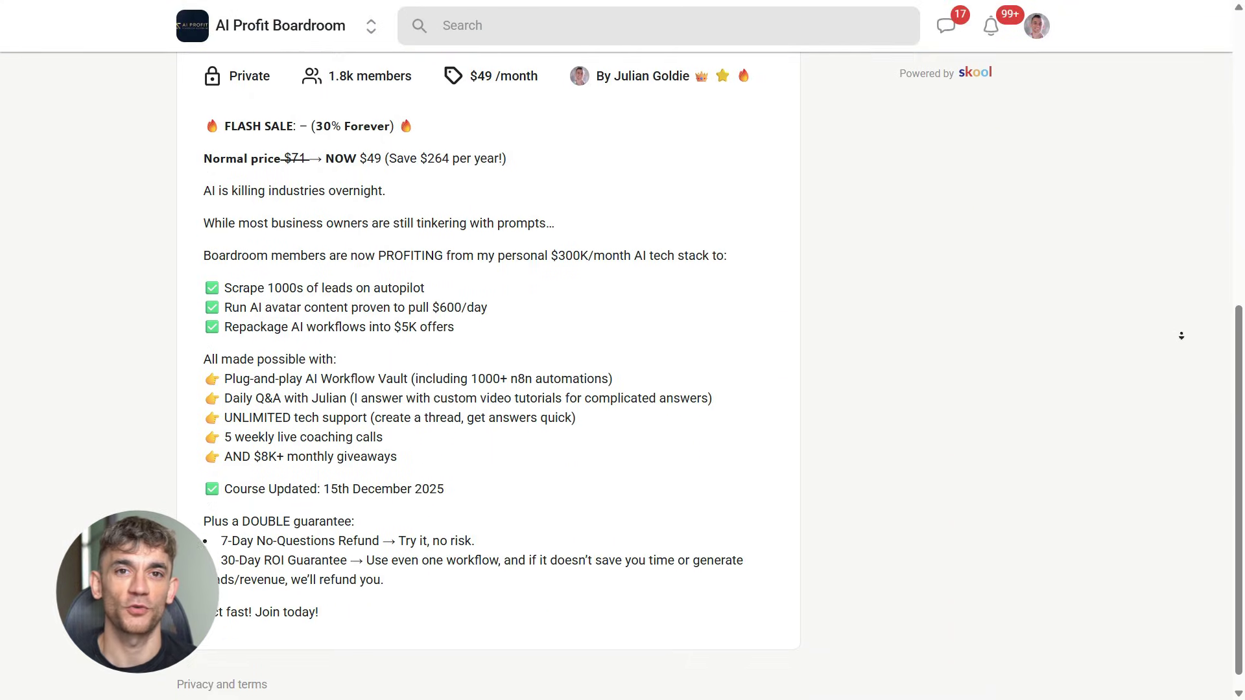
# - Go back to the AI Profit Boardroom classroom and scroll through its course list
pyautogui.scroll(10, 1185, 338)
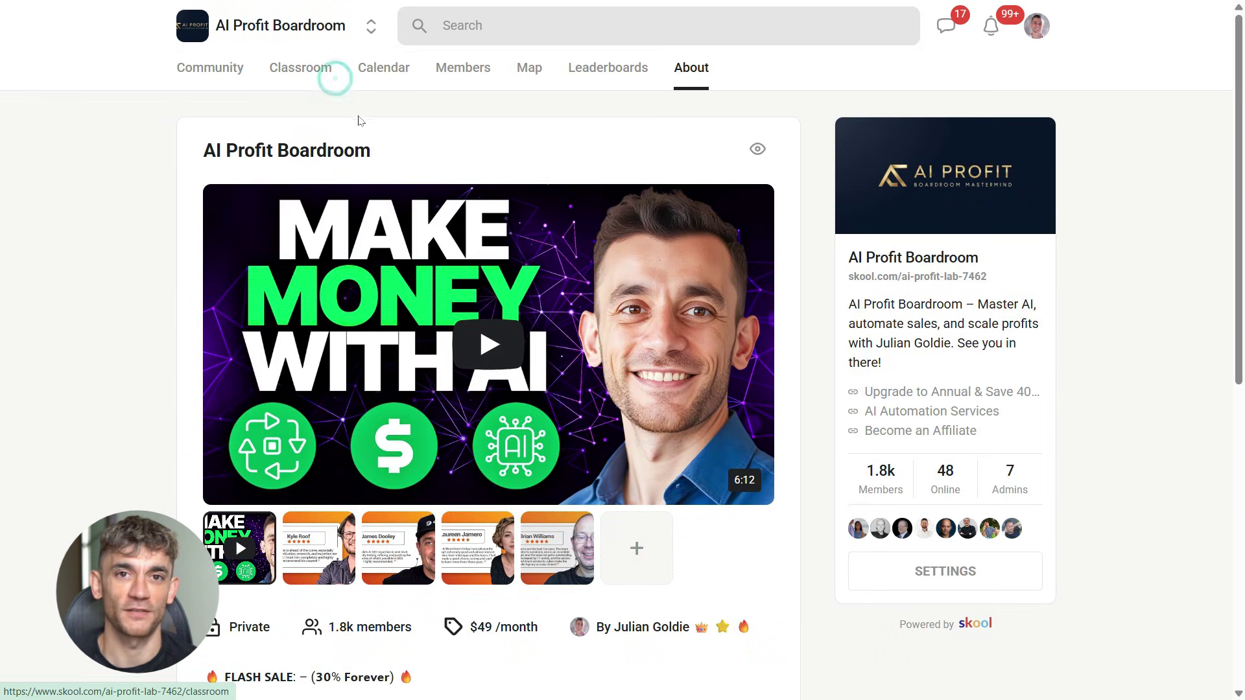
pyautogui.hotkey('alt', 'Left')
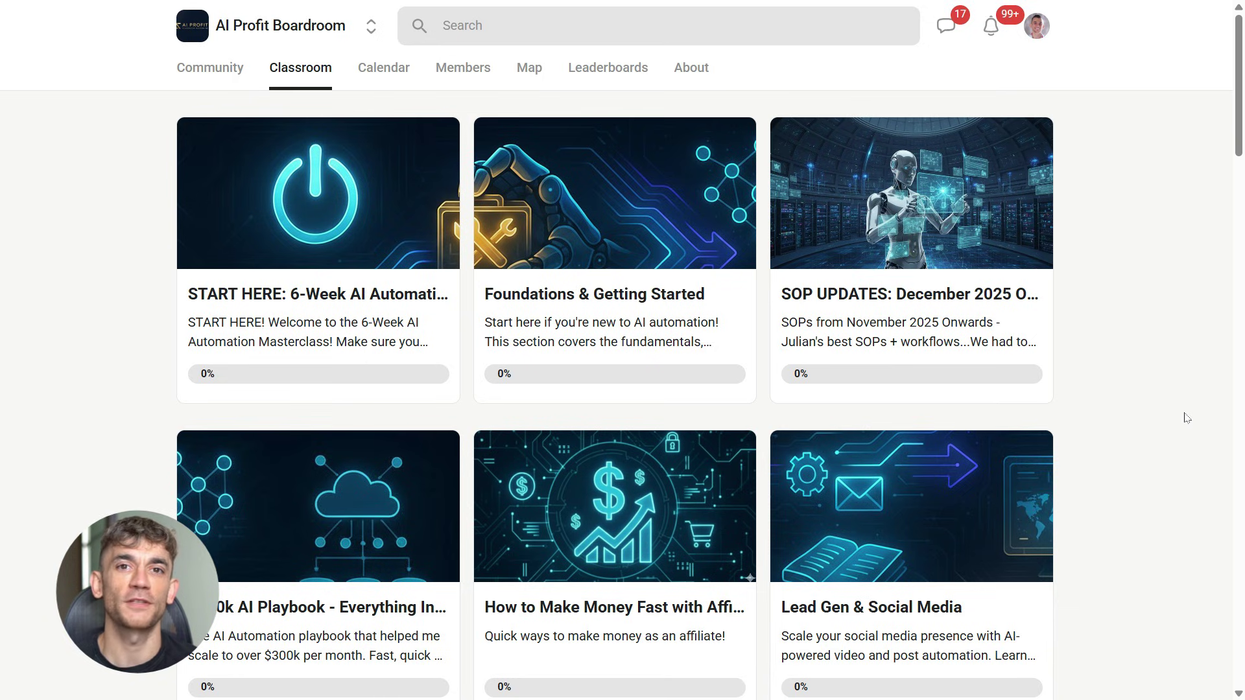
pyautogui.scroll(-7, 1186, 417)
pyautogui.scroll(-4, 381, 376)
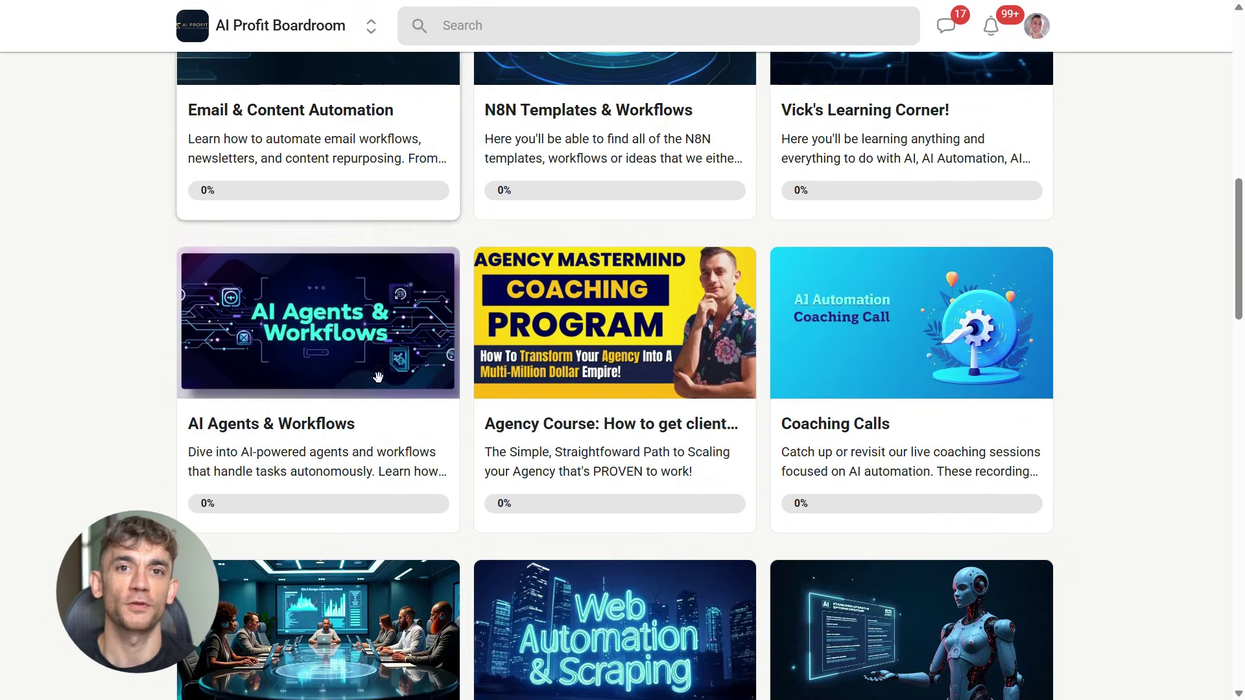
pyautogui.scroll(-3, 957, 363)
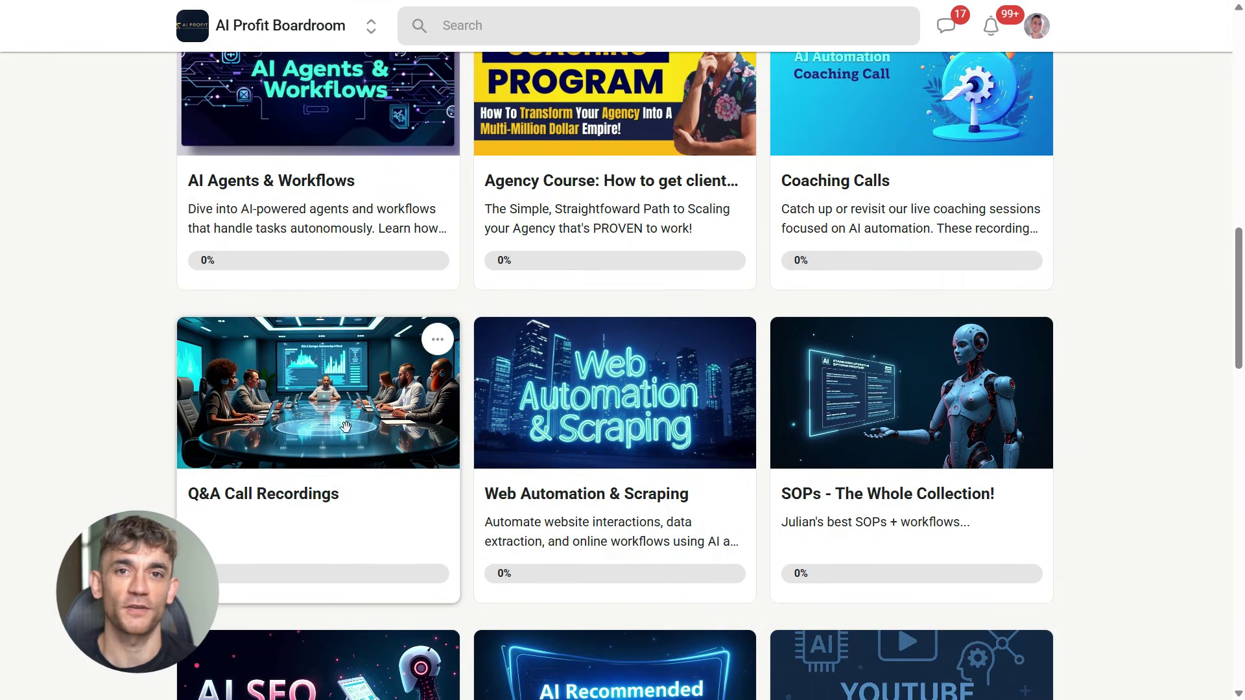
pyautogui.scroll(-2, 337, 473)
pyautogui.scroll(12, 843, 506)
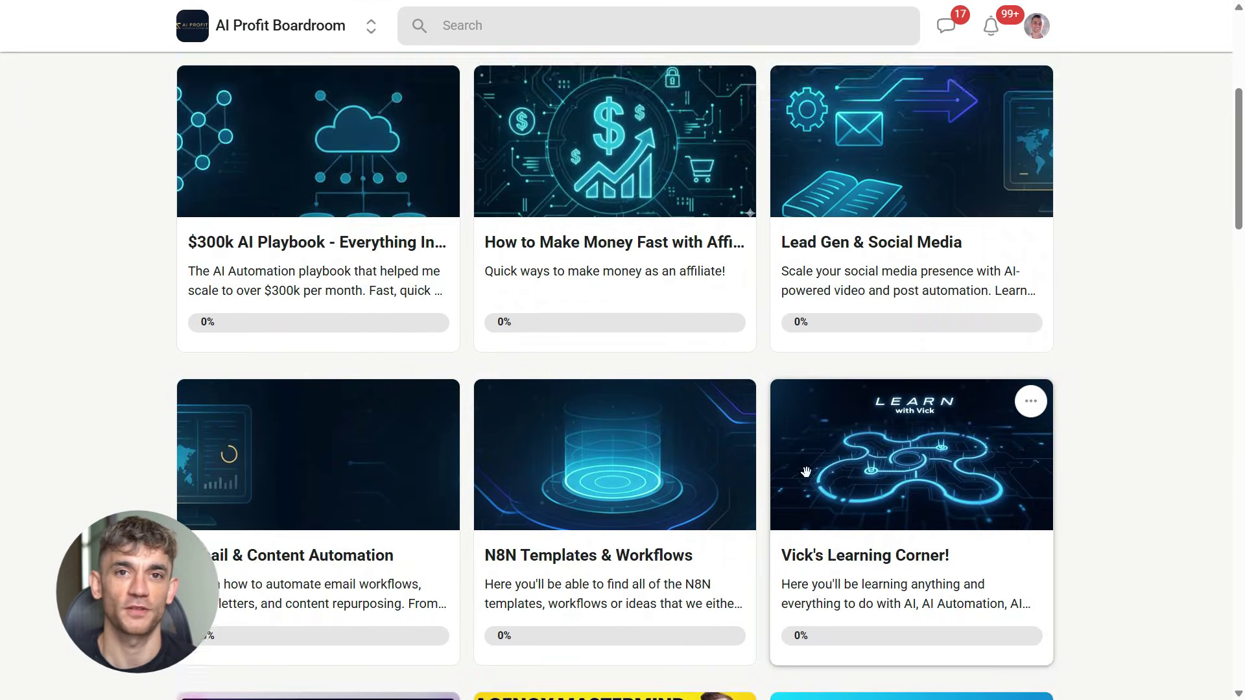
pyautogui.scroll(3, 804, 470)
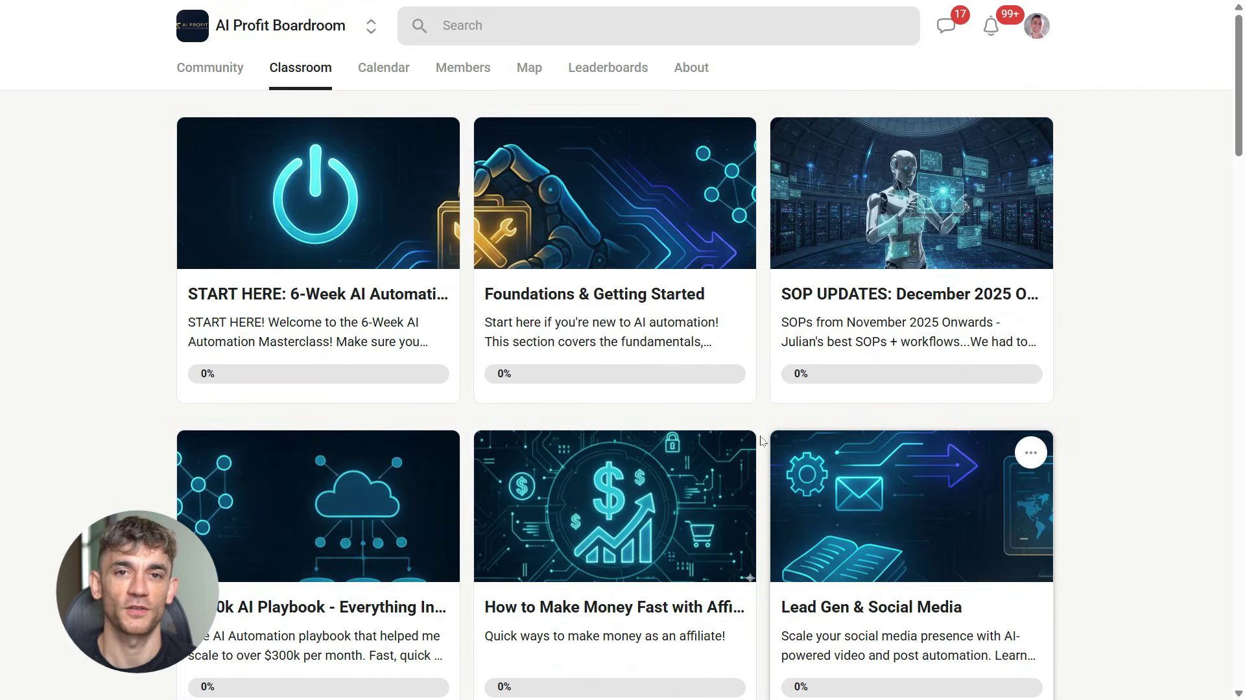
# - Return to the About page, select the community description, and scroll down
pyautogui.click(694, 68)
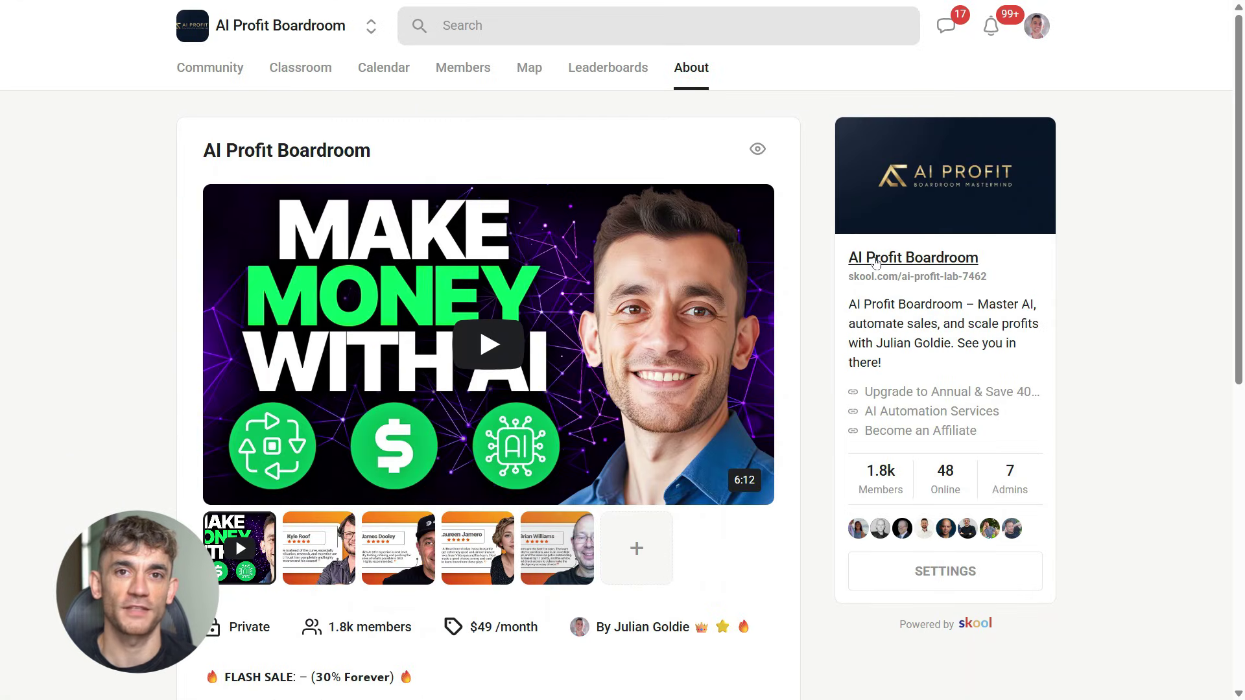
pyautogui.tripleClick(874, 311)
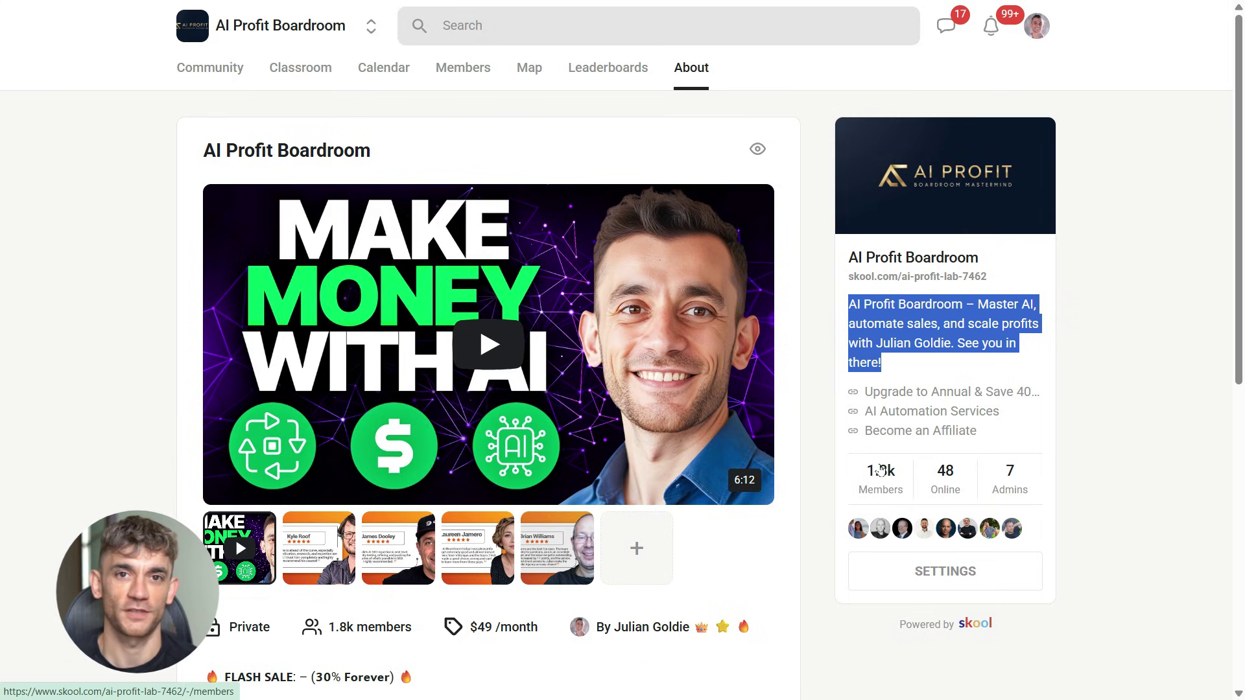
pyautogui.scroll(-7, 873, 456)
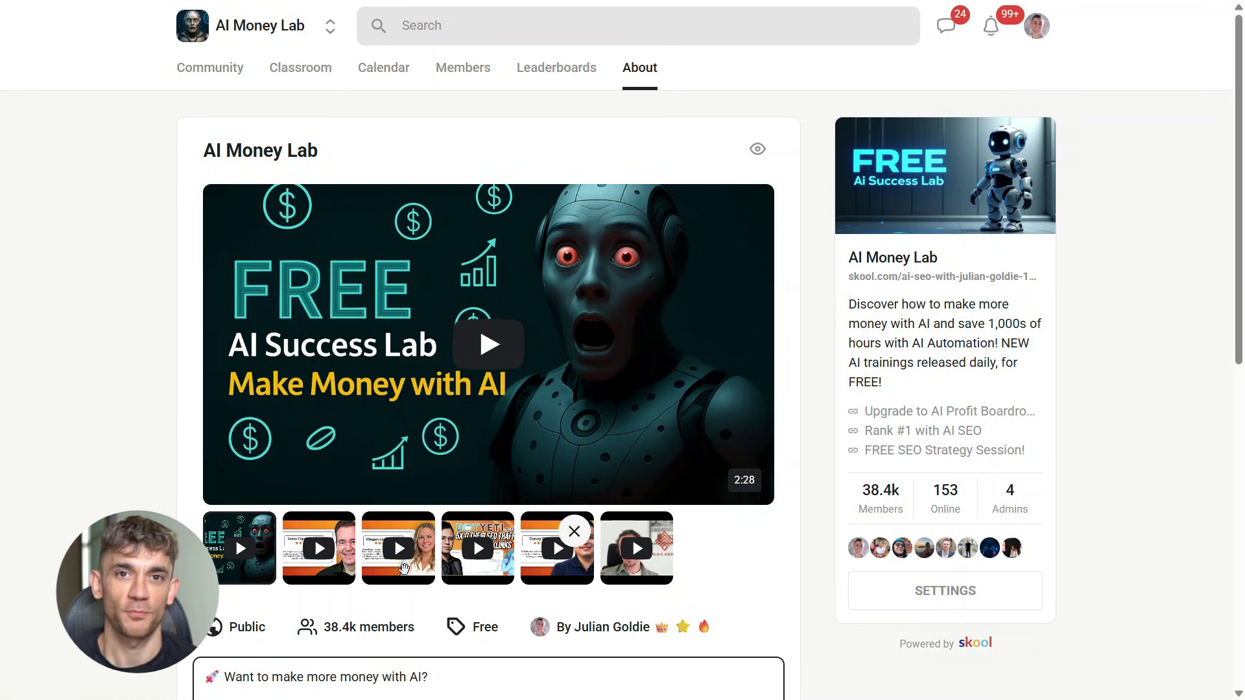
# - Preview the second and fifth gallery videos, then scroll through the AI Money Lab About description
pyautogui.moveTo(337, 548)
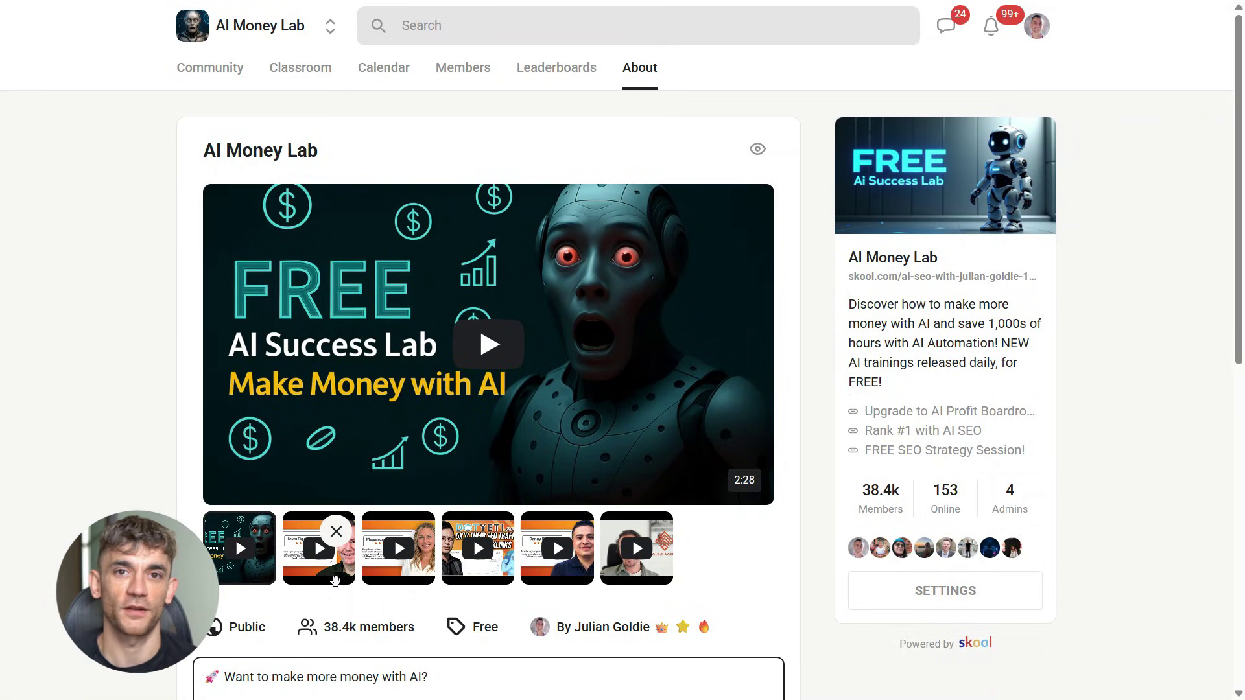
pyautogui.click(336, 579)
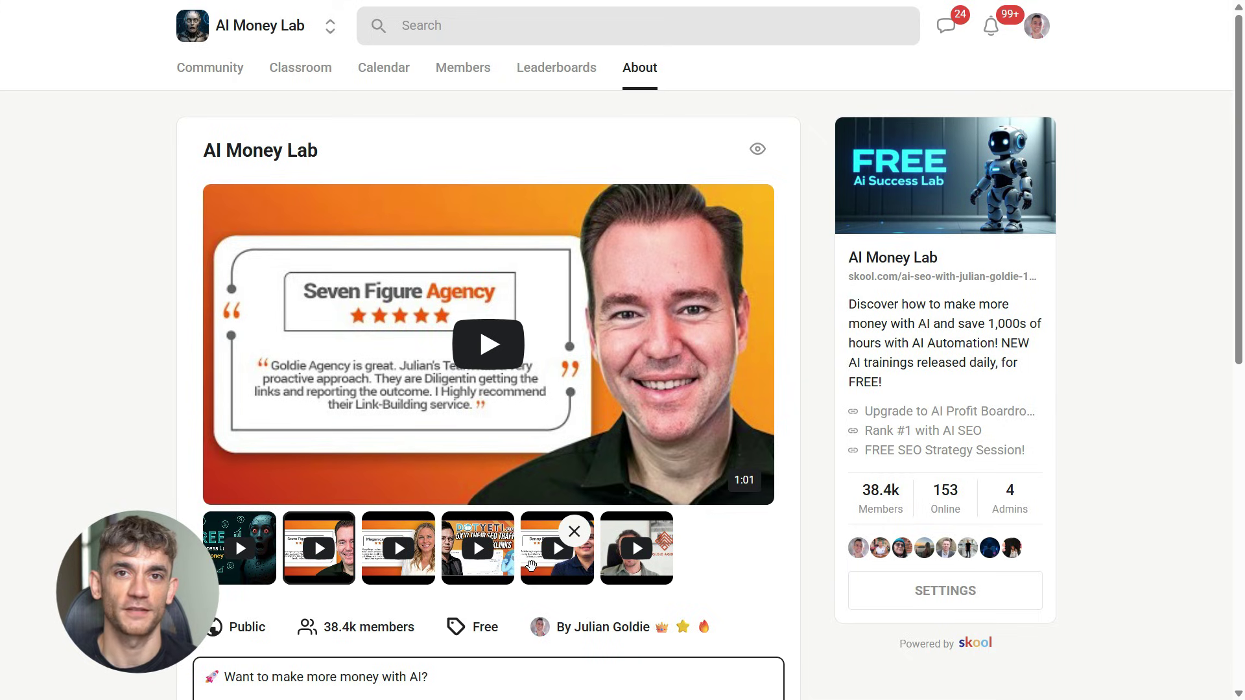
pyautogui.click(531, 565)
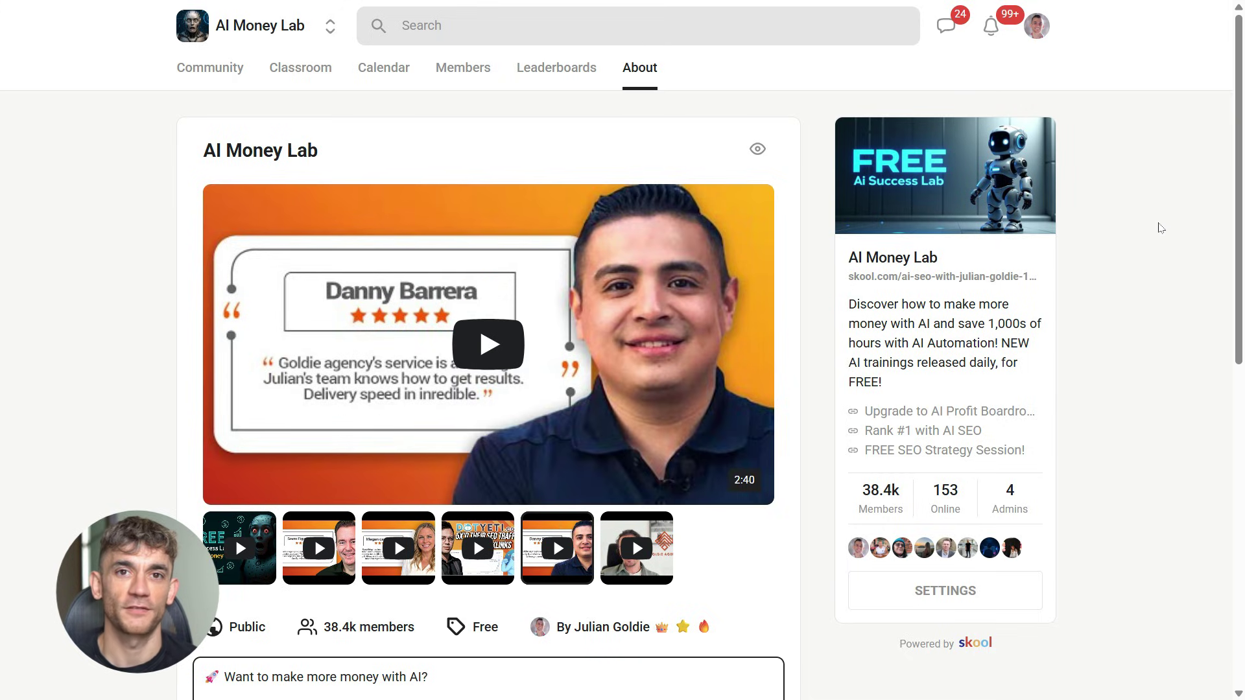
pyautogui.middleClick(1158, 225)
pyautogui.scroll(-5, 1158, 225)
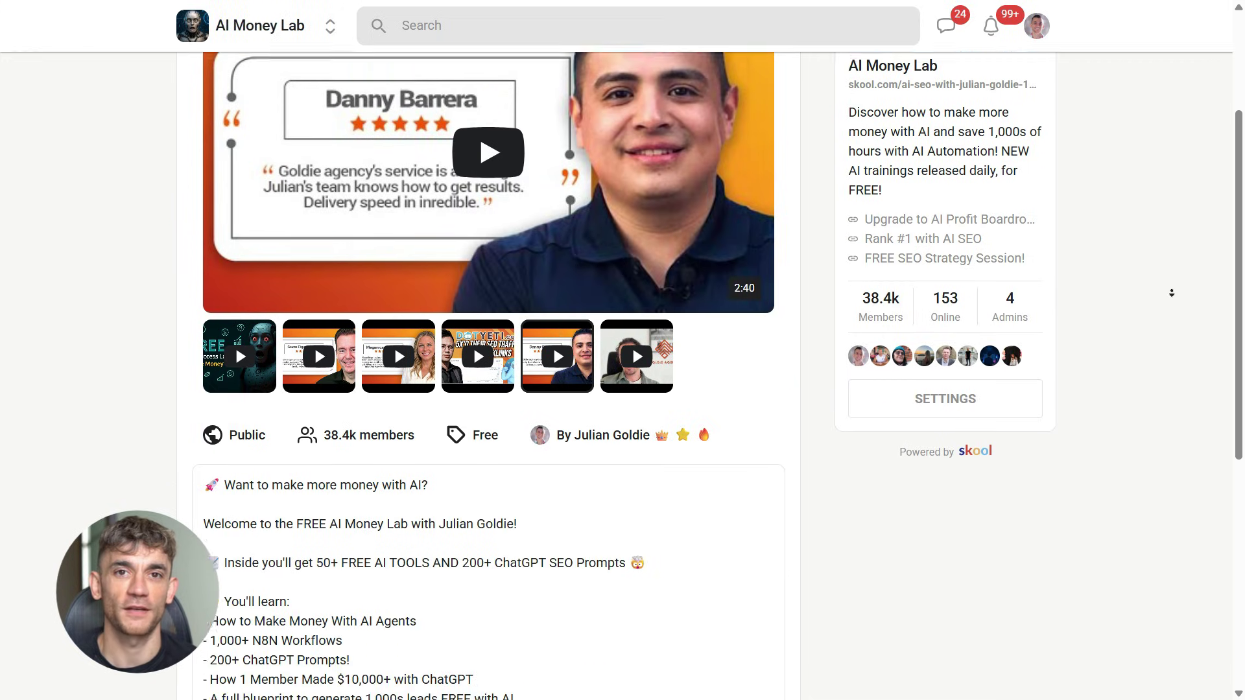
pyautogui.scroll(-5, 1172, 293)
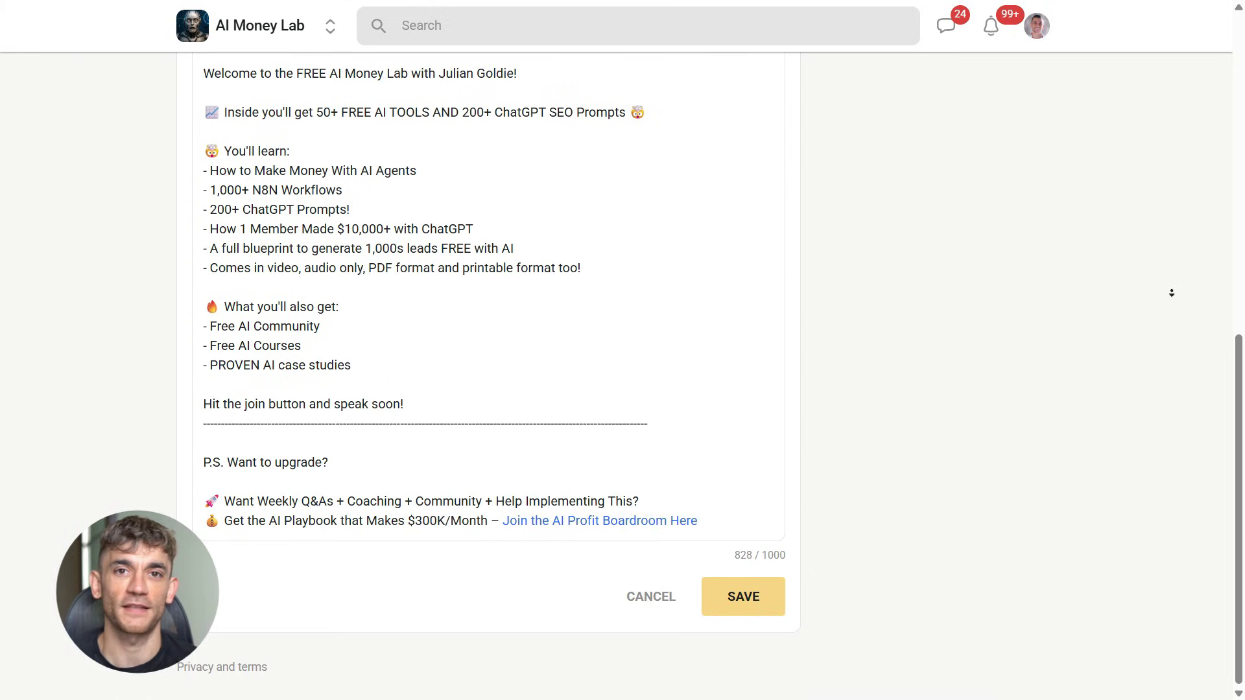
pyautogui.click(1175, 296)
pyautogui.scroll(20, 1175, 296)
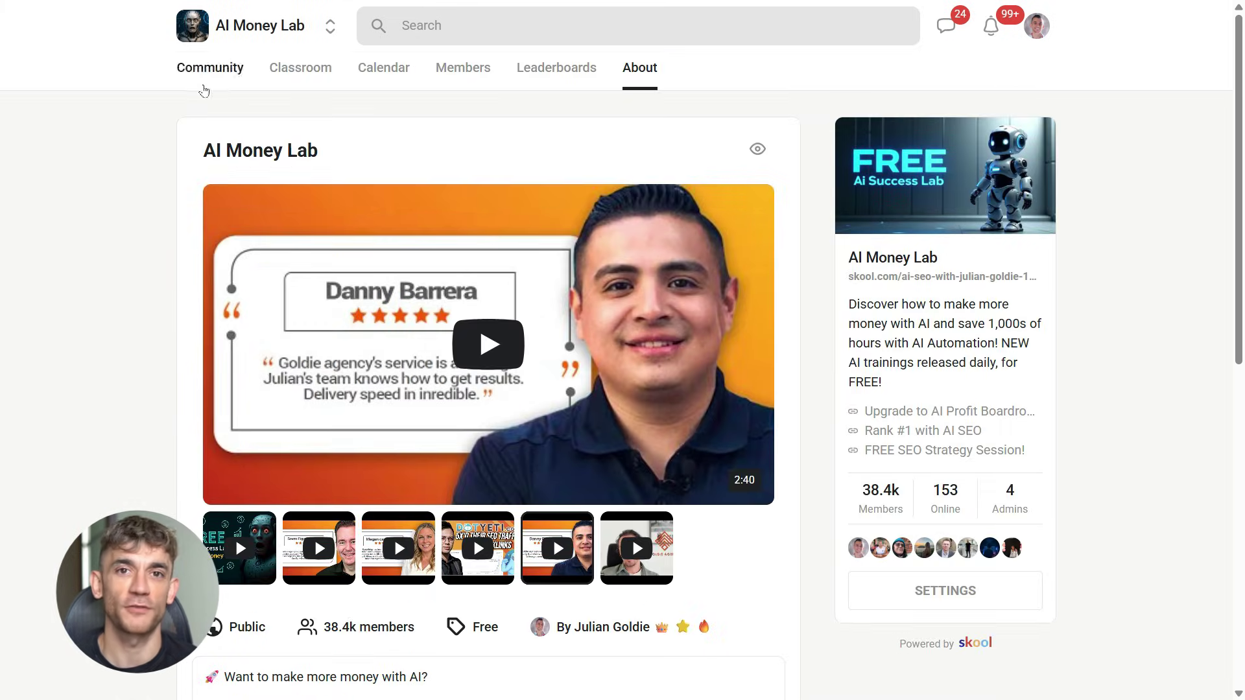
# - Switch to the AI Money Lab Community feed and skim its posts
pyautogui.click(203, 85)
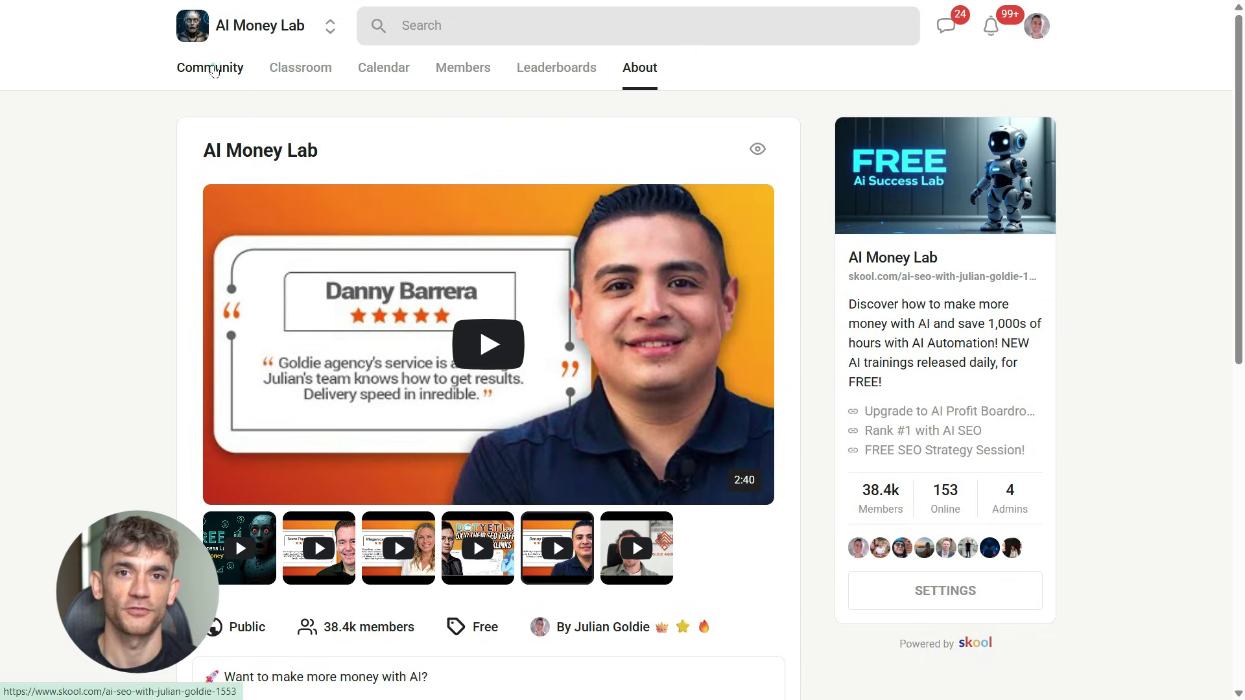
pyautogui.click(214, 67)
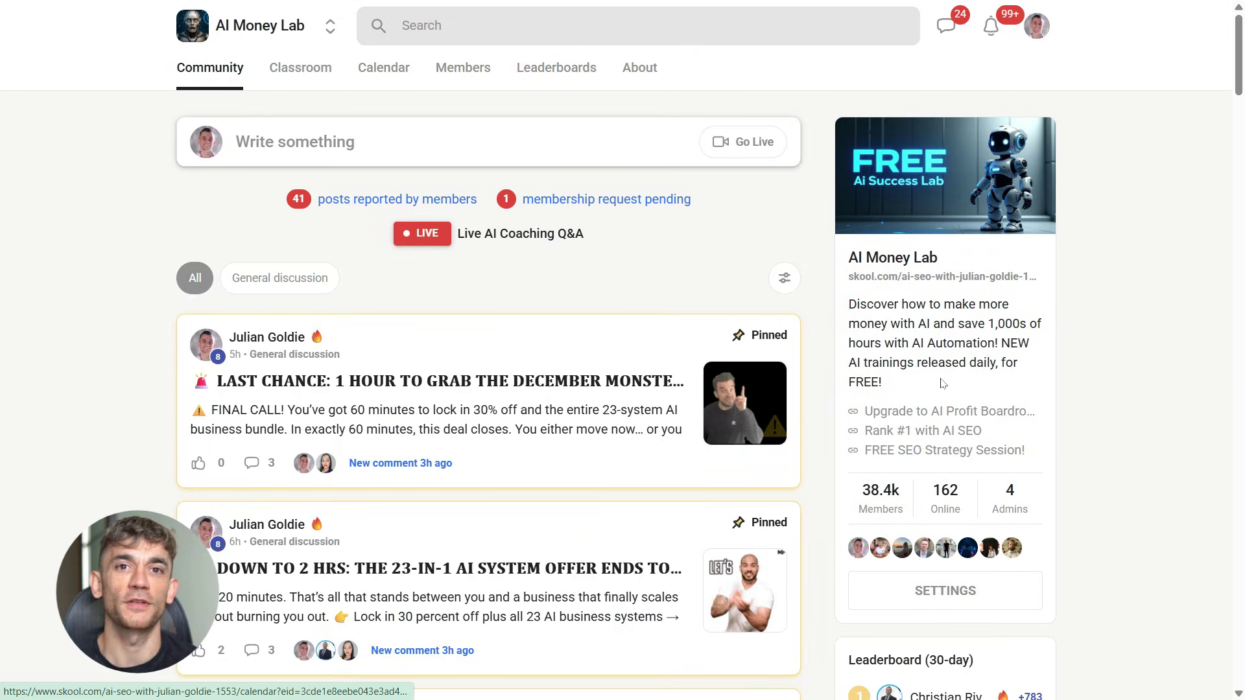
pyautogui.scroll(-7, 1151, 296)
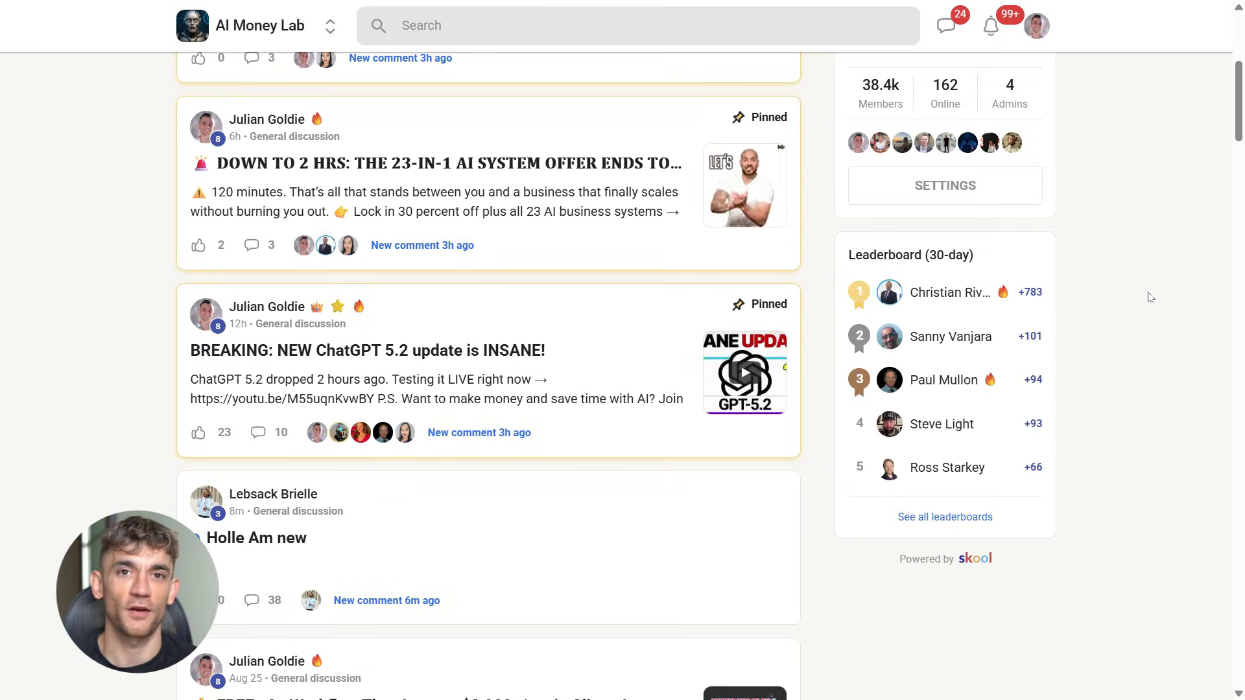
pyautogui.scroll(4, 1150, 297)
pyautogui.scroll(3, 1149, 297)
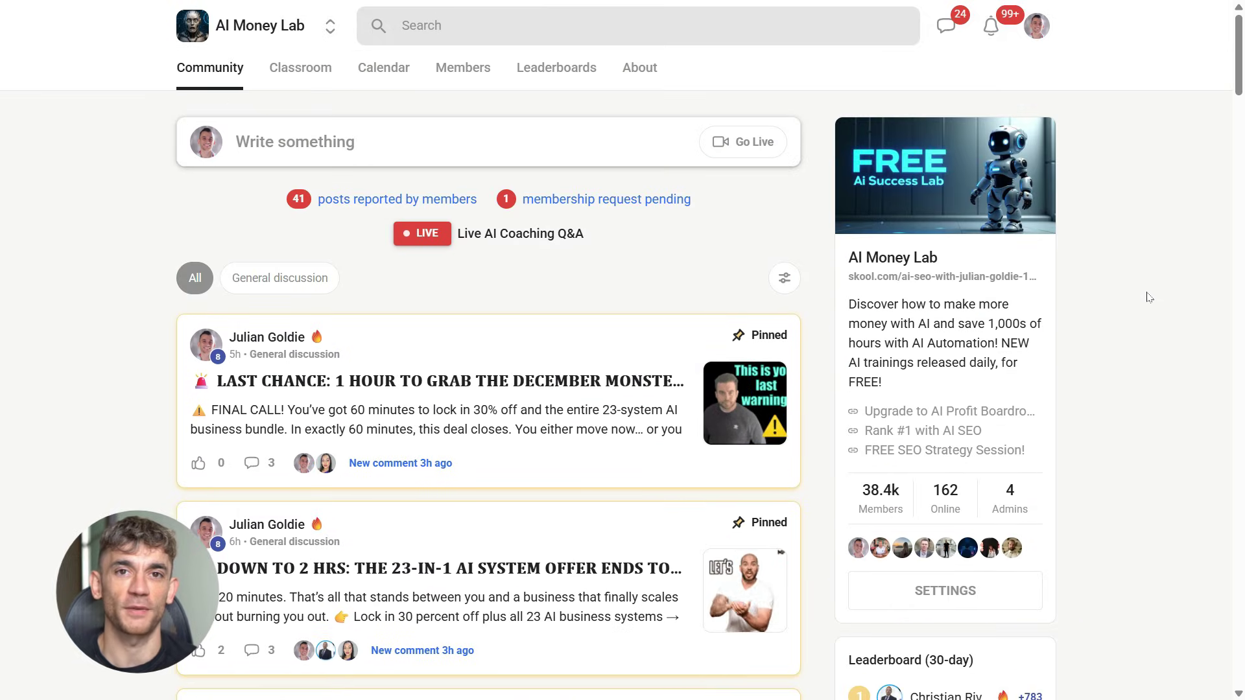
# - Browse the Classroom's free courses, from 'Learn AI Automation Course!' to the 'Free 1:1 call' offer
pyautogui.click(282, 74)
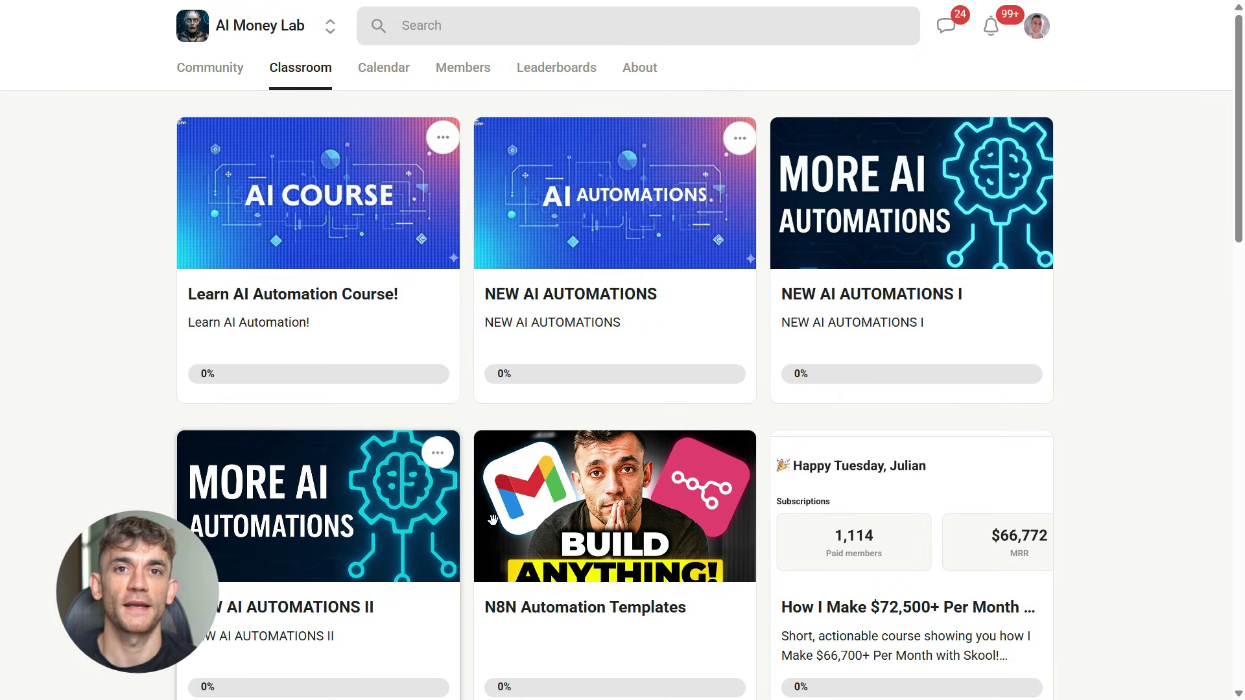
pyautogui.scroll(-8, 1081, 361)
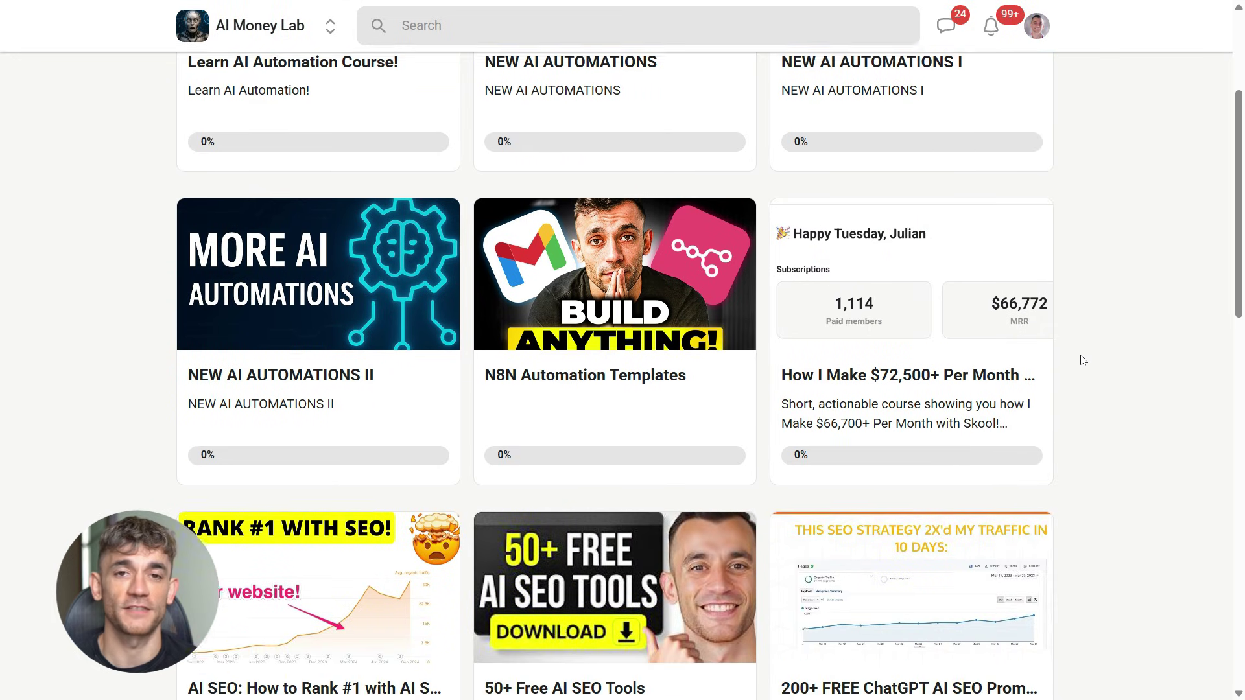
pyautogui.scroll(2, 1087, 363)
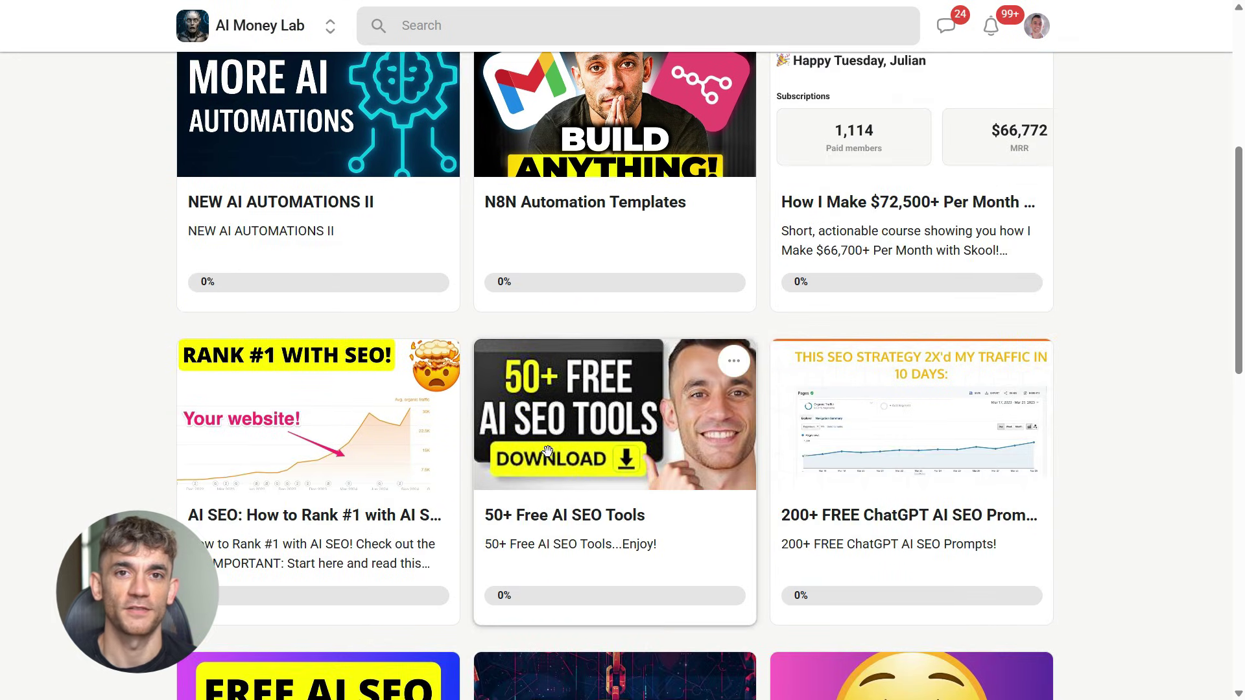
pyautogui.scroll(-2, 312, 449)
pyautogui.scroll(-2, 313, 454)
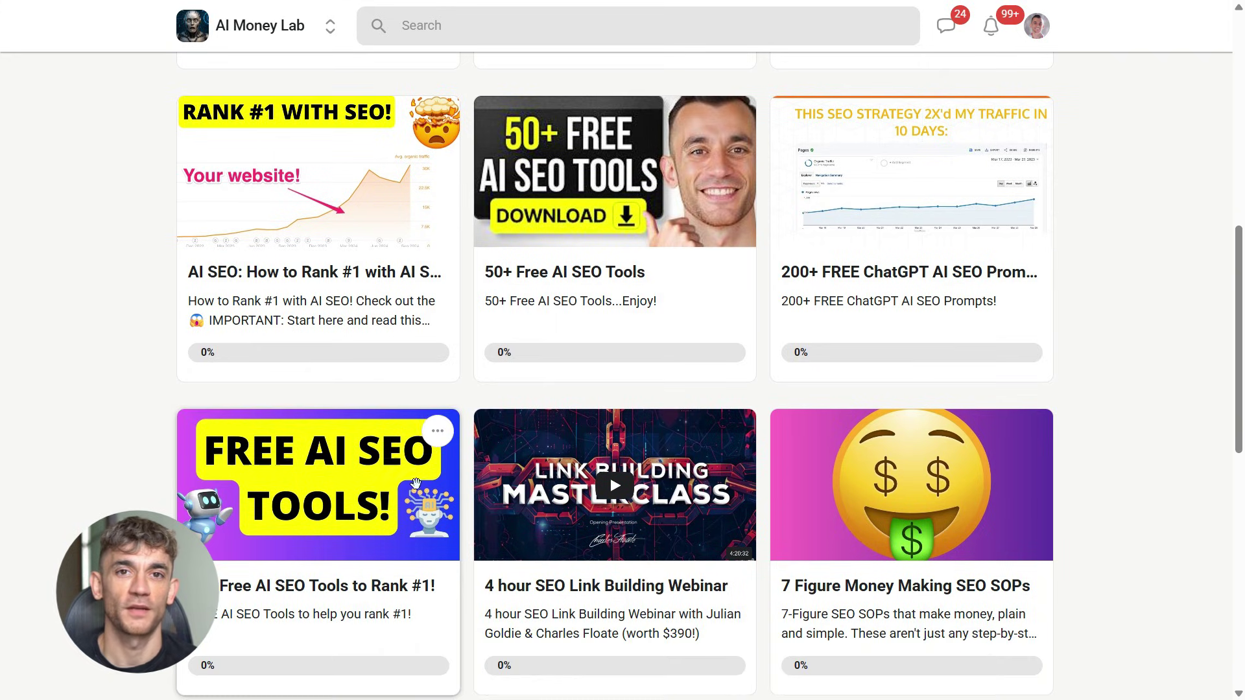
pyautogui.scroll(-1, 953, 472)
pyautogui.scroll(-4, 953, 471)
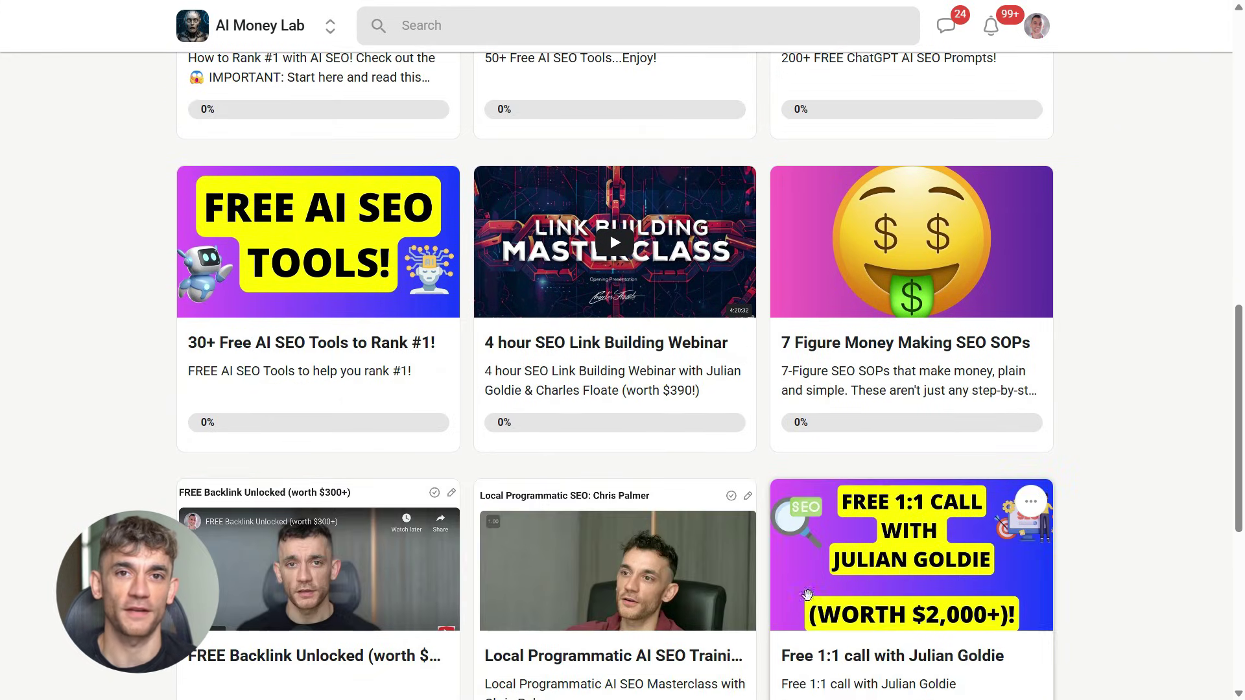
pyautogui.scroll(-3, 321, 579)
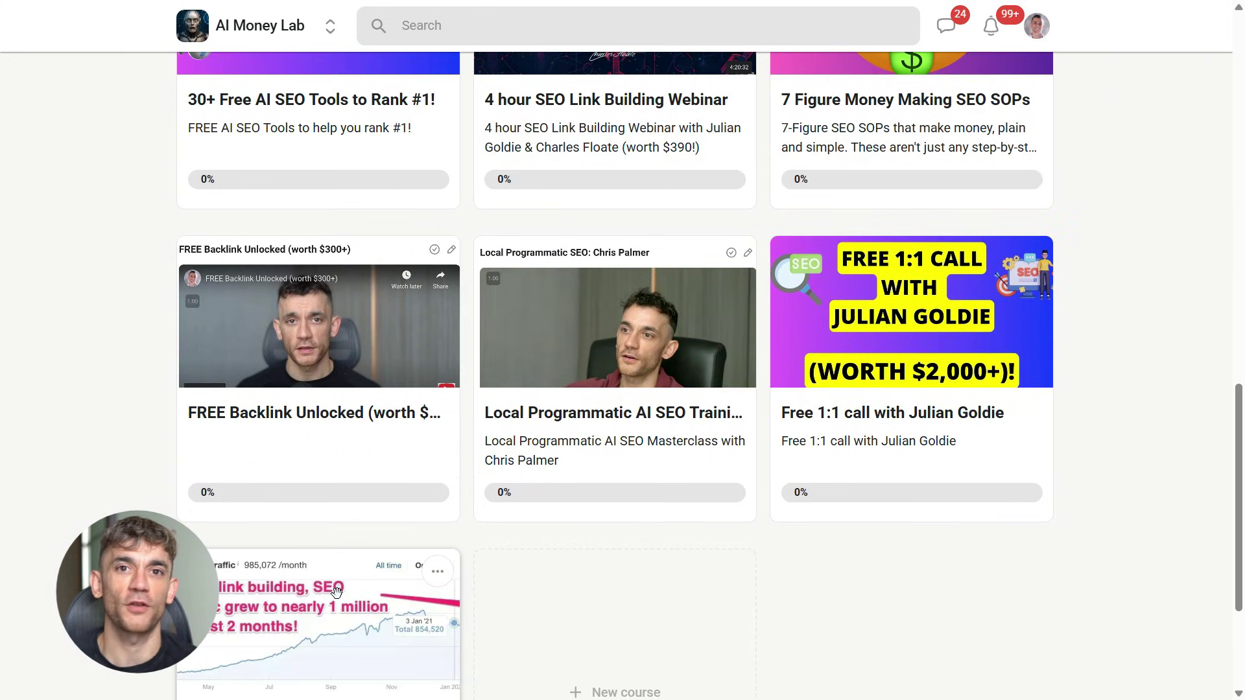
pyautogui.scroll(15, 336, 591)
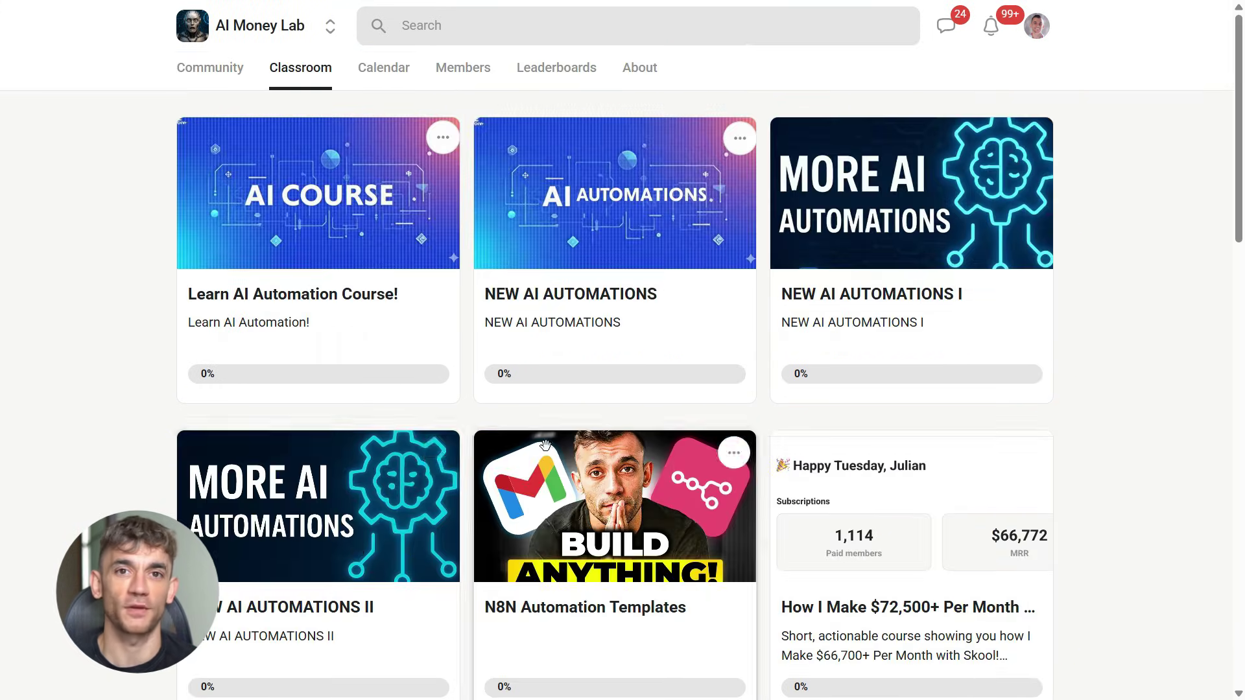